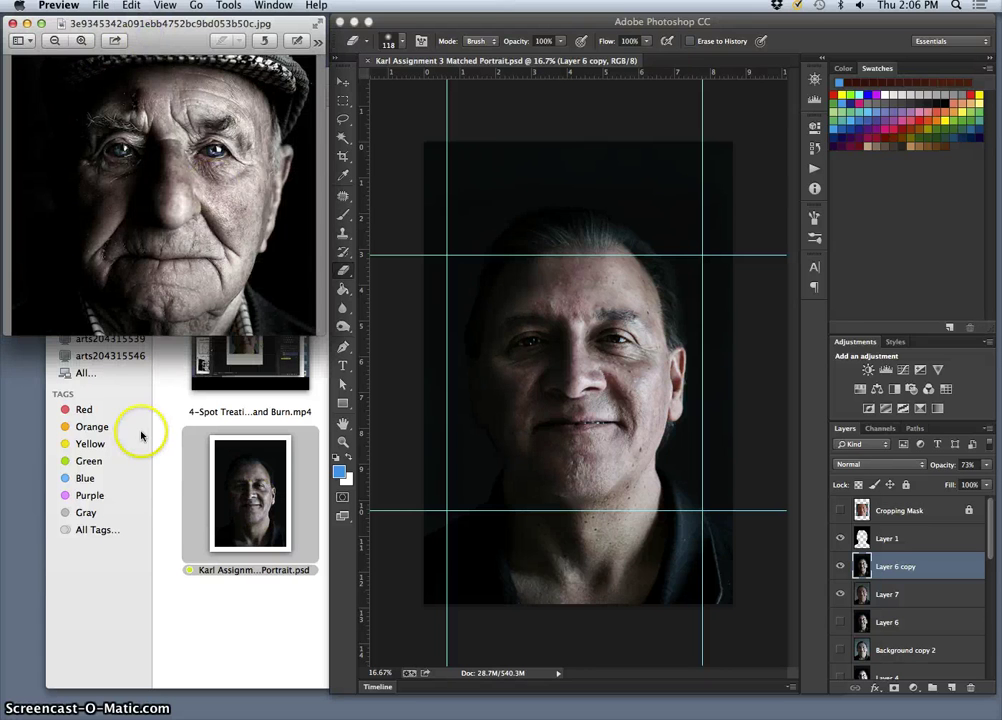
- Minimize the assignment folder window and enlarge the reference portrait window
left_click(157, 425)
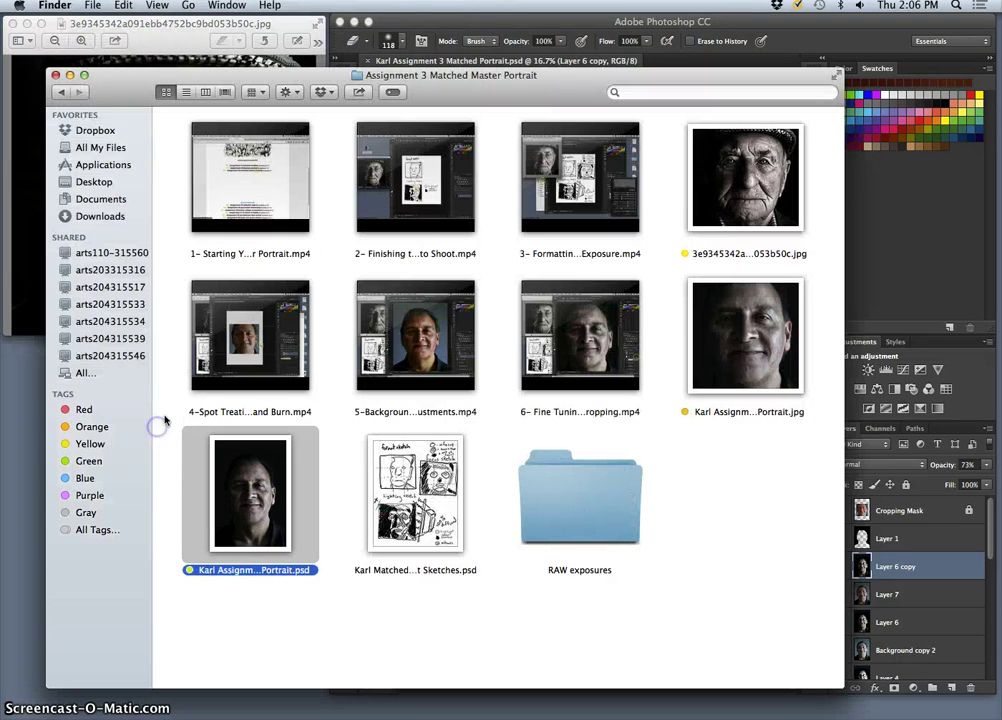
left_click(70, 76)
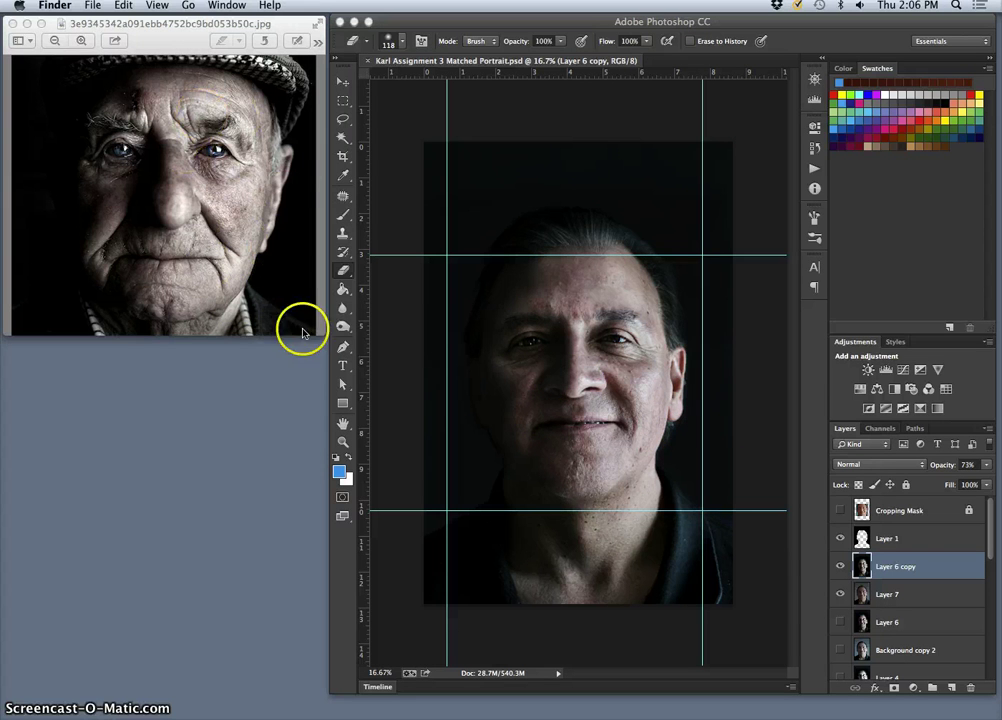
mouse_move(321, 338)
left_mouse_down()
mouse_move(333, 346)
mouse_move(311, 321)
left_mouse_up()
left_click(303, 260)
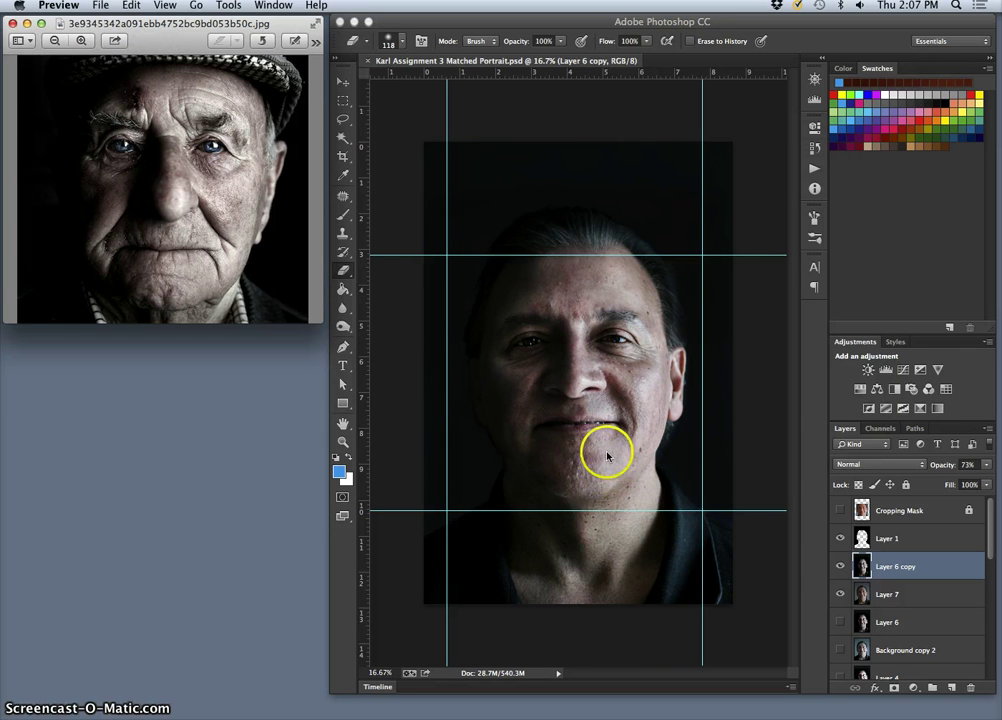
left_click(841, 567)
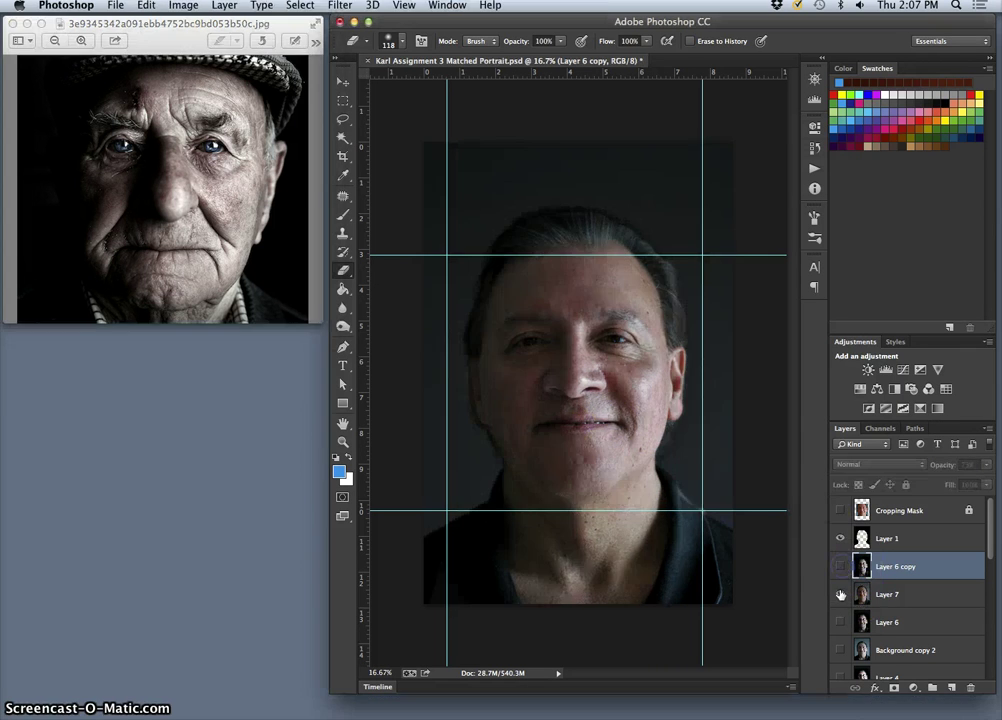
left_click(841, 594)
scroll(884, 593, "down", 5)
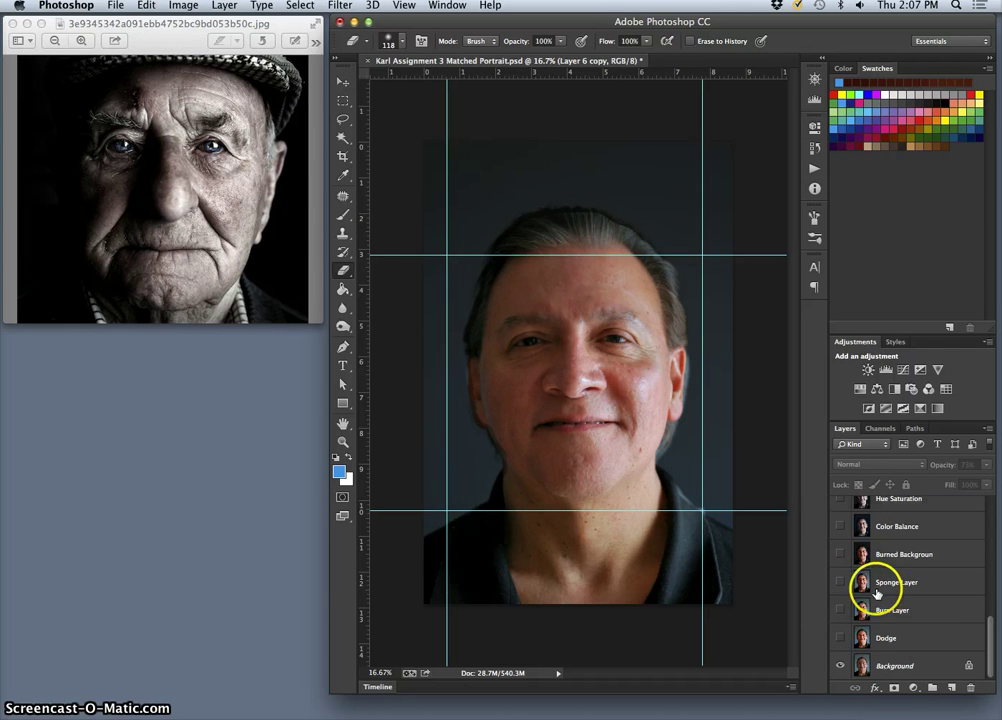
left_click(841, 666)
left_click(840, 665)
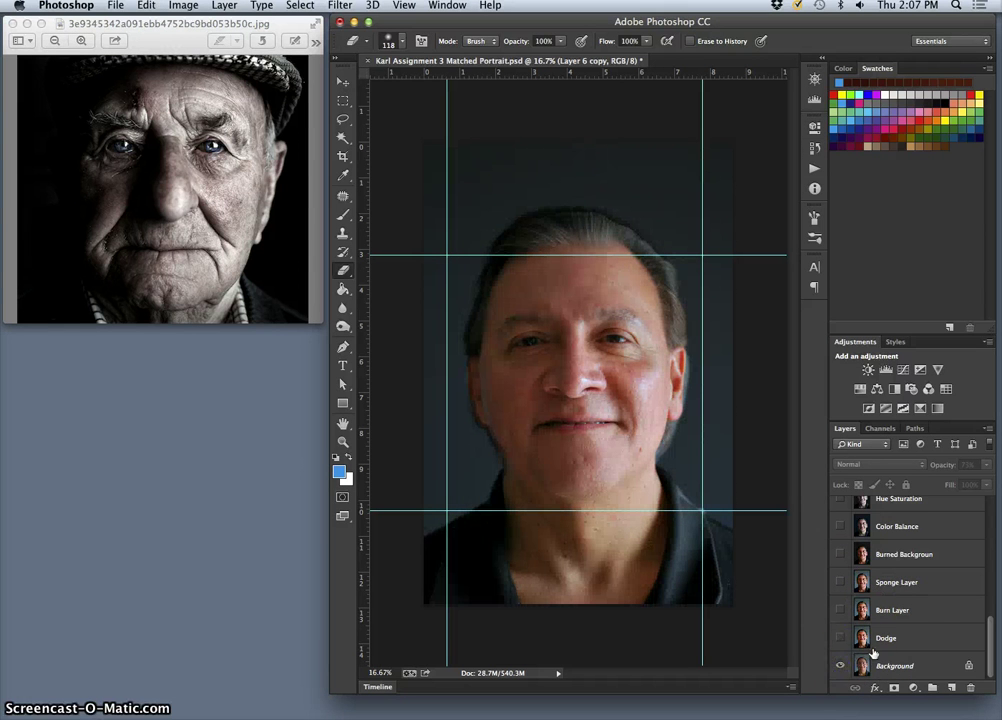
scroll(860, 645, "up", 10)
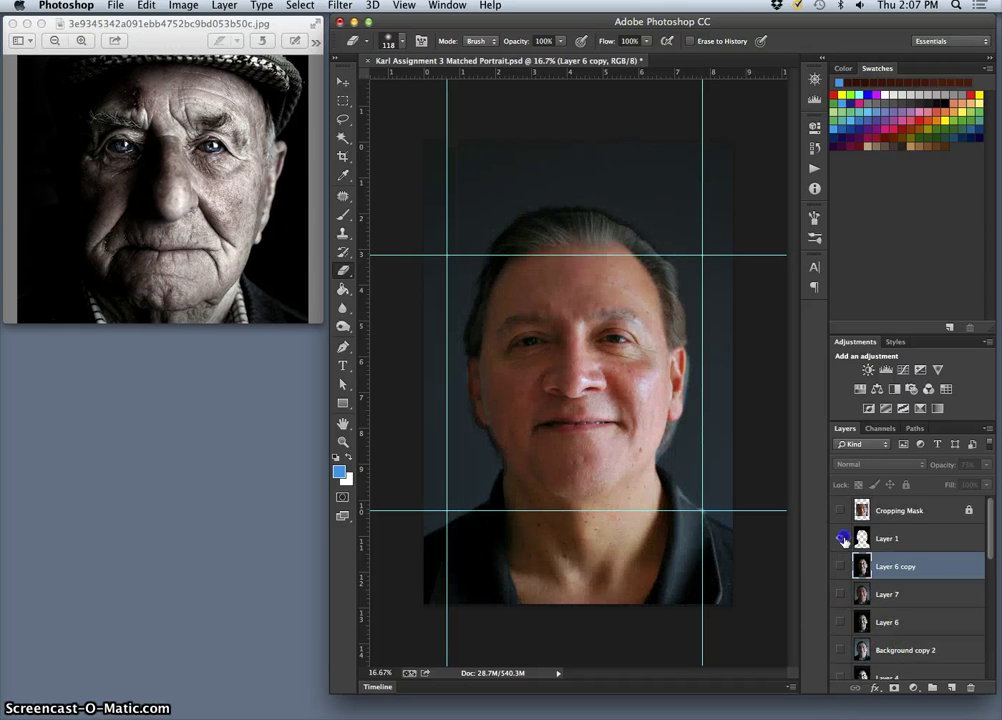
left_click(841, 538)
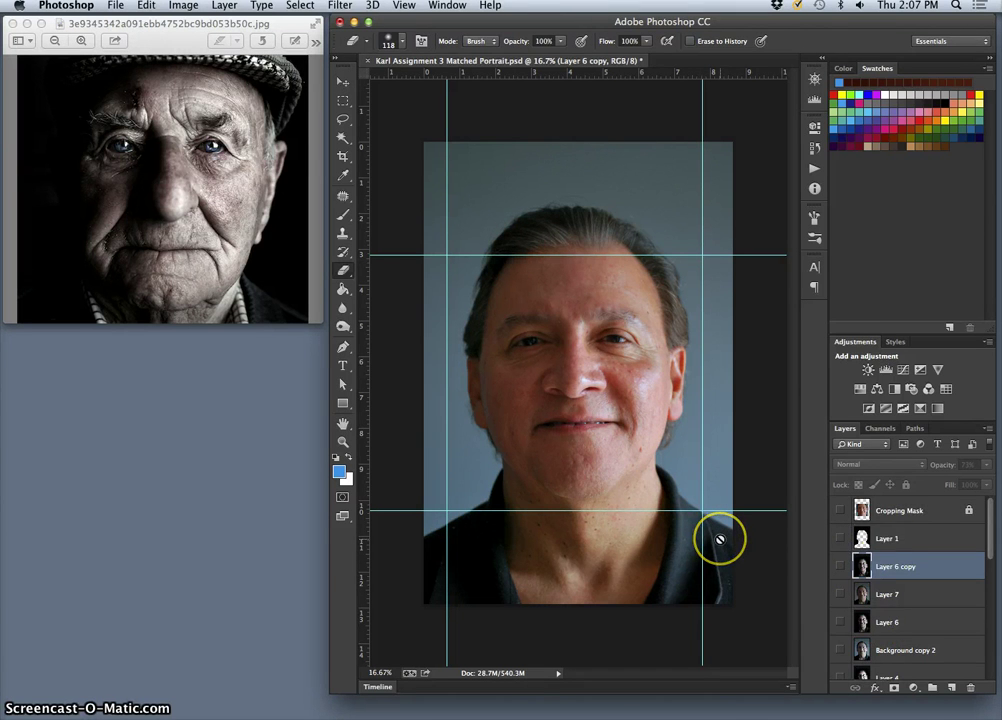
scroll(883, 565, "down", 10)
scroll(883, 567, "up", 10)
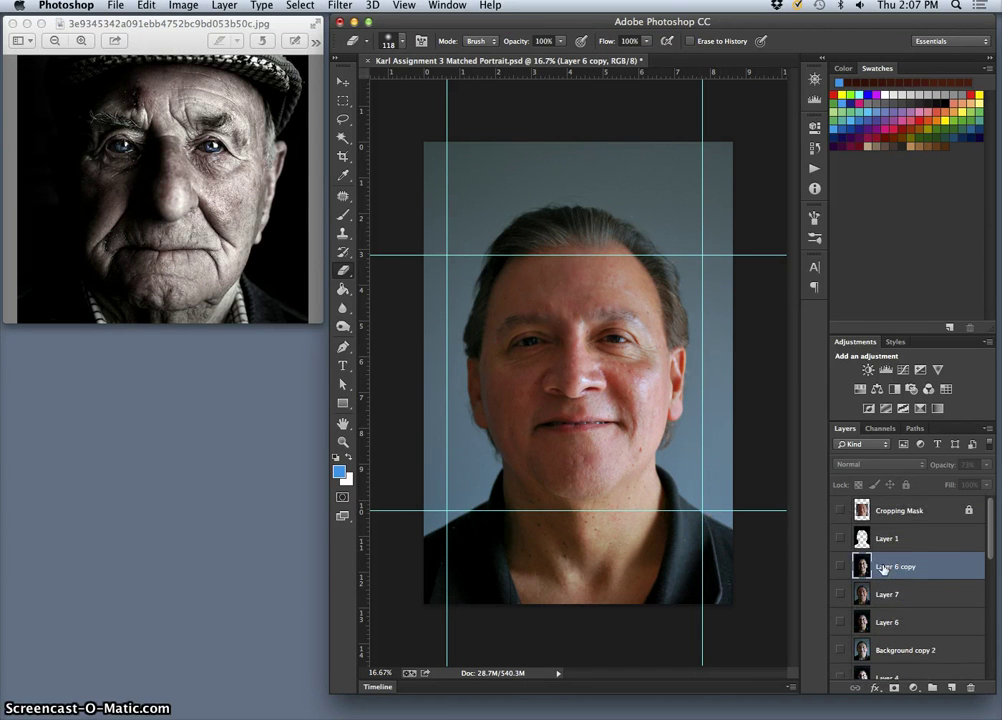
left_click(841, 596)
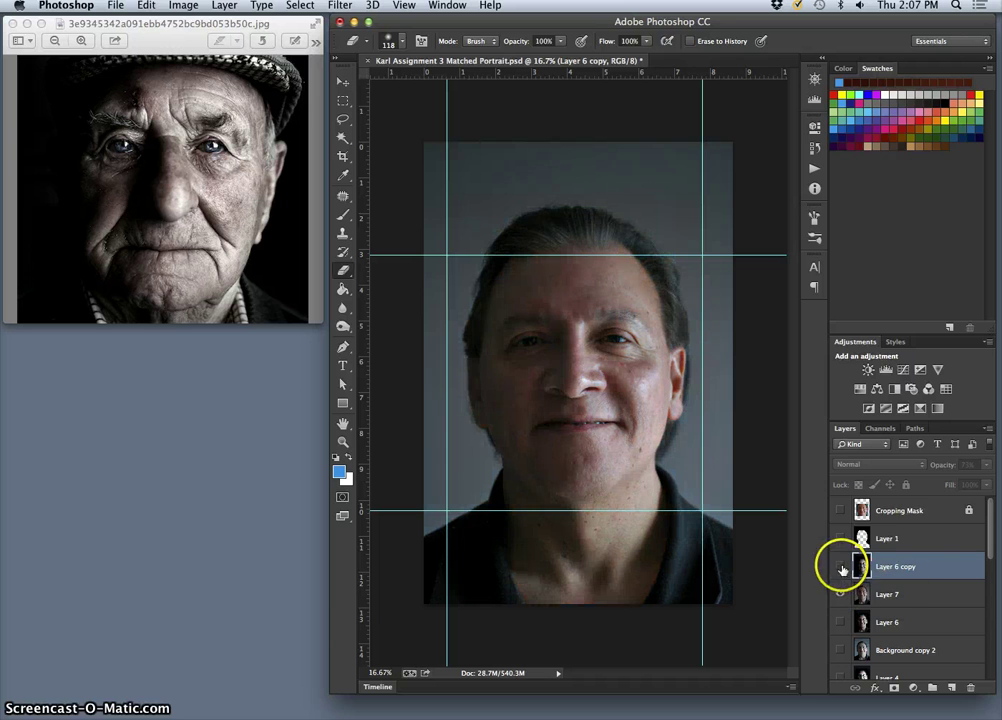
left_click(842, 567)
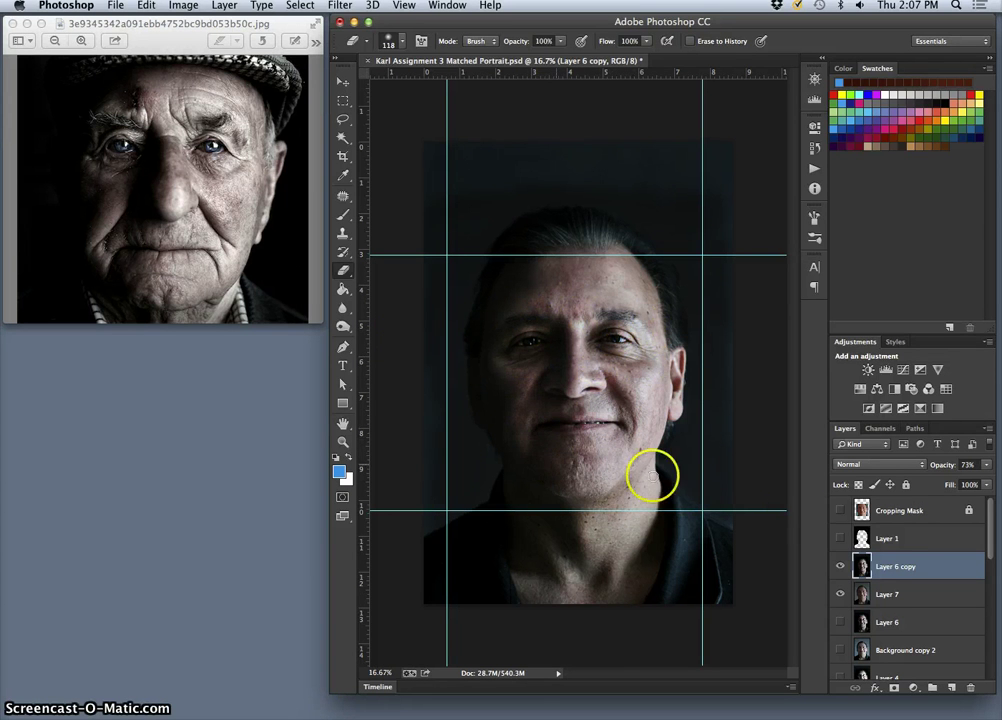
left_click(840, 540)
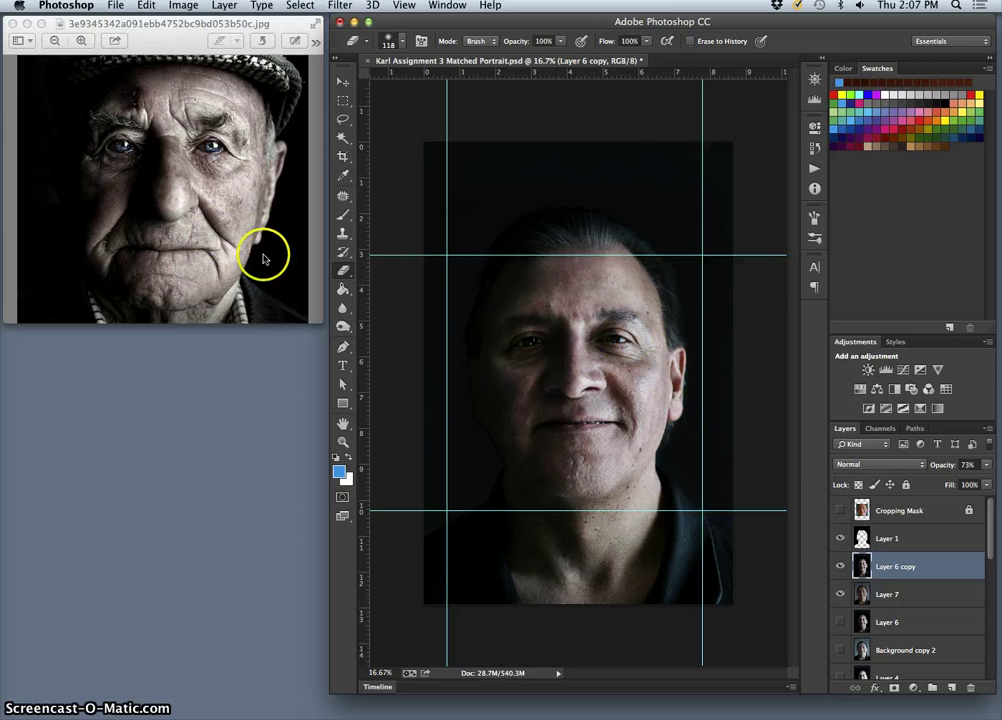
left_click(917, 543)
- Raise Layer 1's opacity from 58% to 92%, then hide Layer 6 copy and Layer 7
left_click(985, 466)
left_click_drag(958, 482, 983, 483)
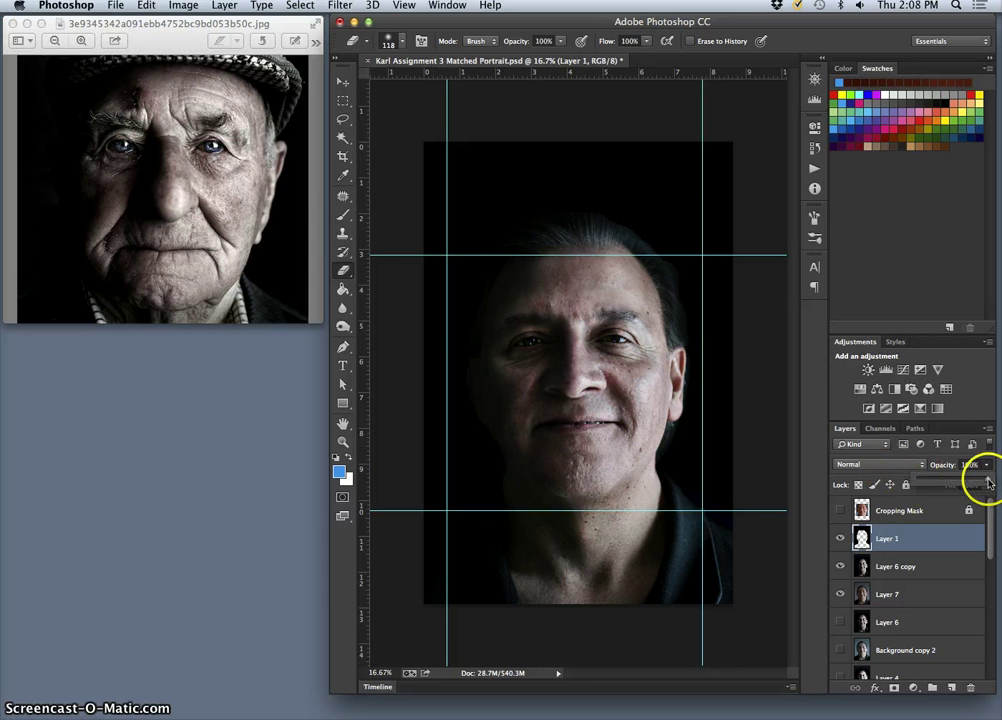
left_click(839, 567)
left_click(839, 594)
left_click(839, 594)
scroll(922, 600, "down", 5)
left_click(840, 665)
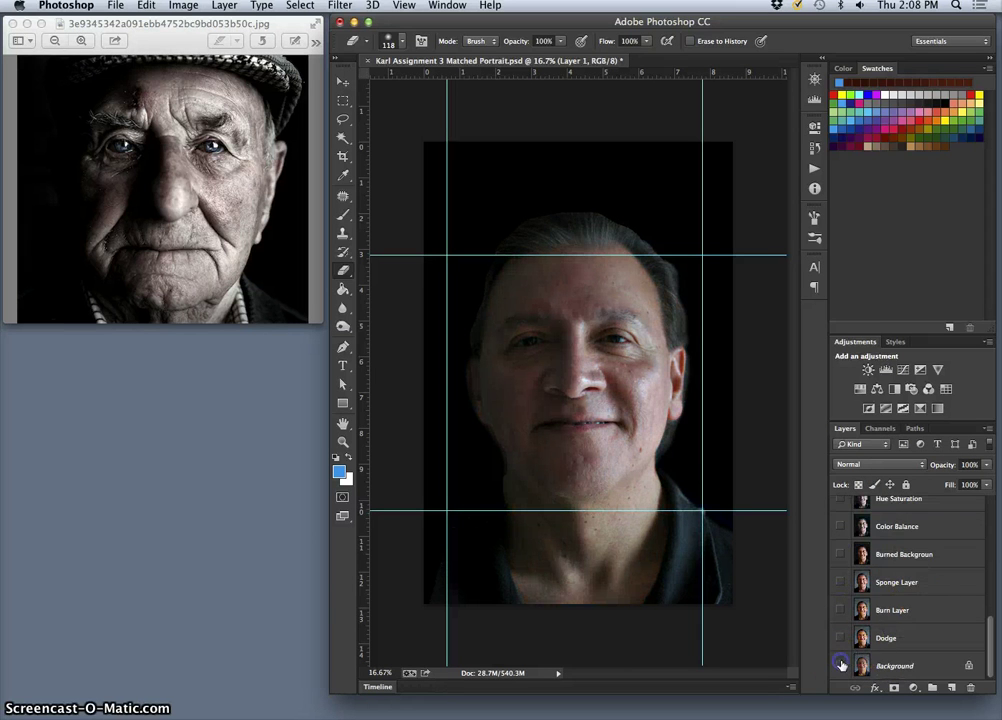
scroll(872, 643, "up", 5)
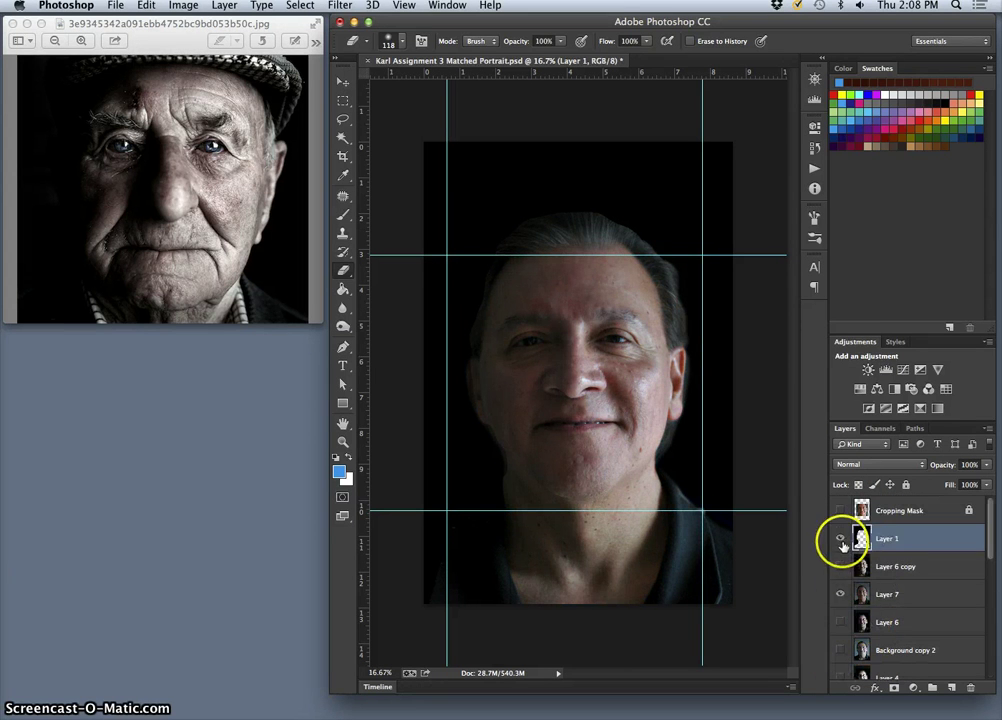
left_click(839, 594)
- Compare backdrops with Layer 1 toggled, then hide Background and show Layer 6 copy in the silhouette
left_click(839, 538)
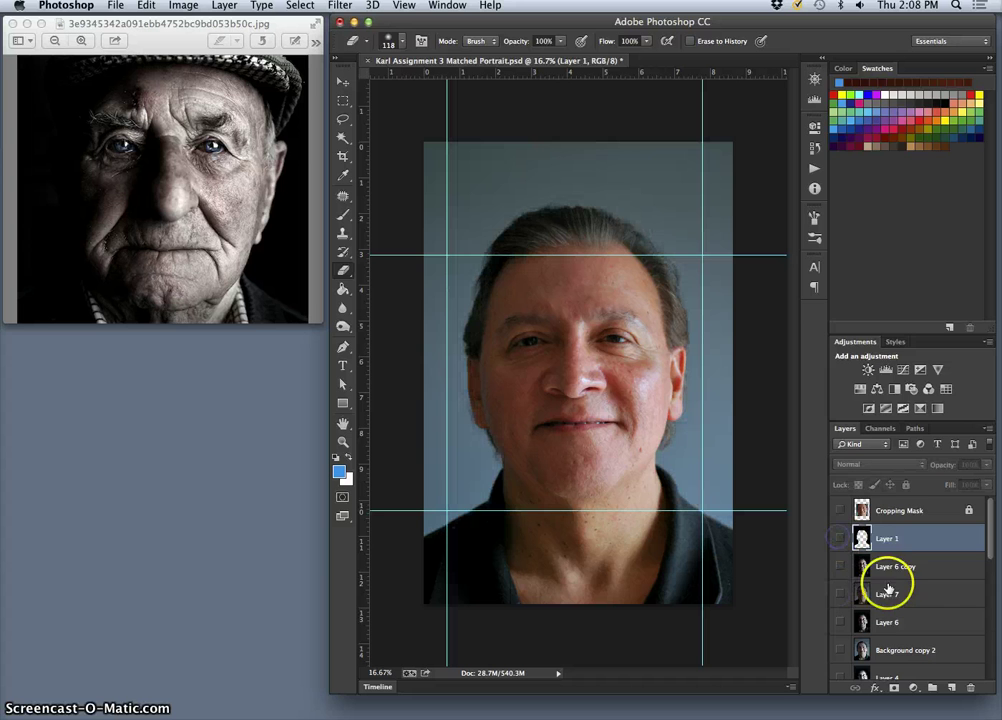
left_click(840, 538)
left_click(840, 538)
left_click(840, 538)
scroll(868, 628, "down", 5)
left_click(840, 665)
scroll(850, 580, "up", 5)
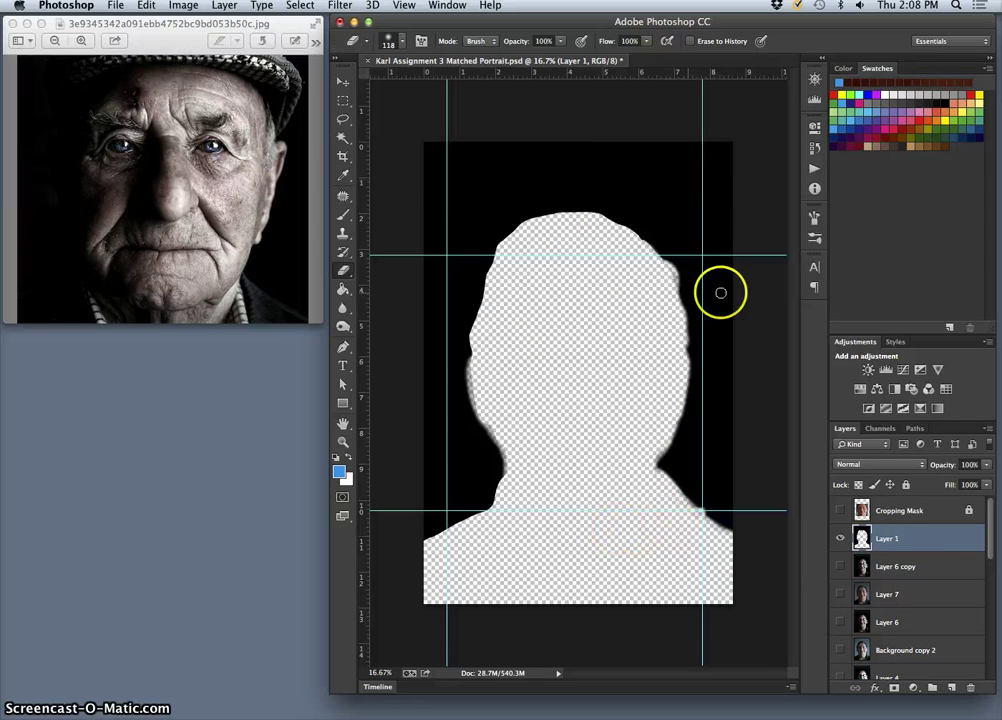
left_click(840, 567)
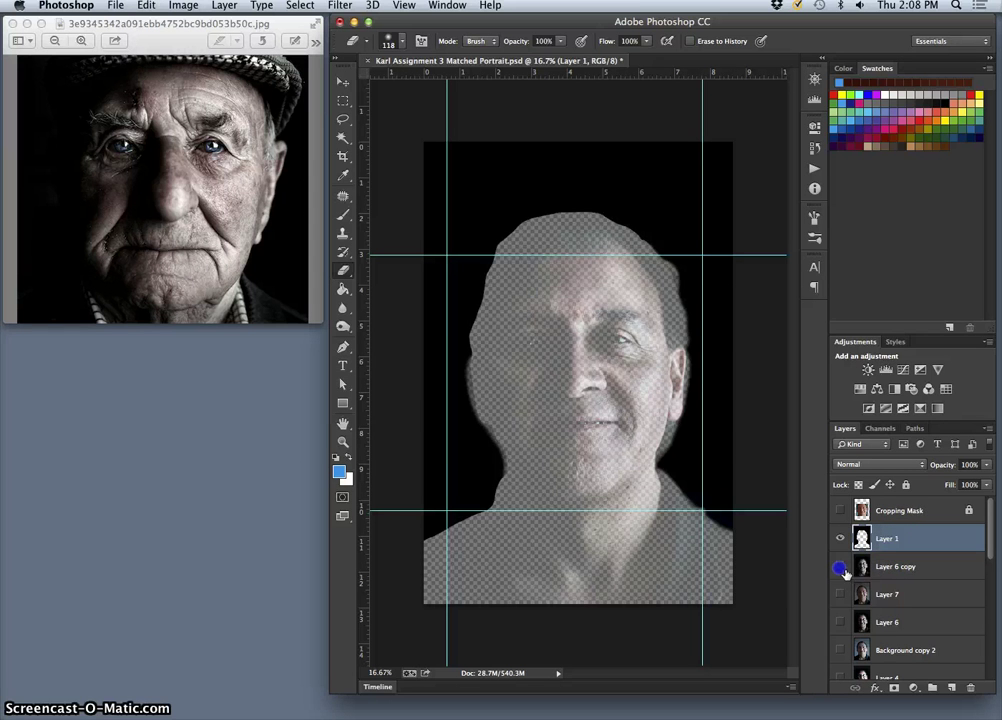
- Compare Layer 6 copy and Layer 7 on the face, leaving both hidden over the grey-blue backdrop
left_click(840, 567)
left_click(840, 594)
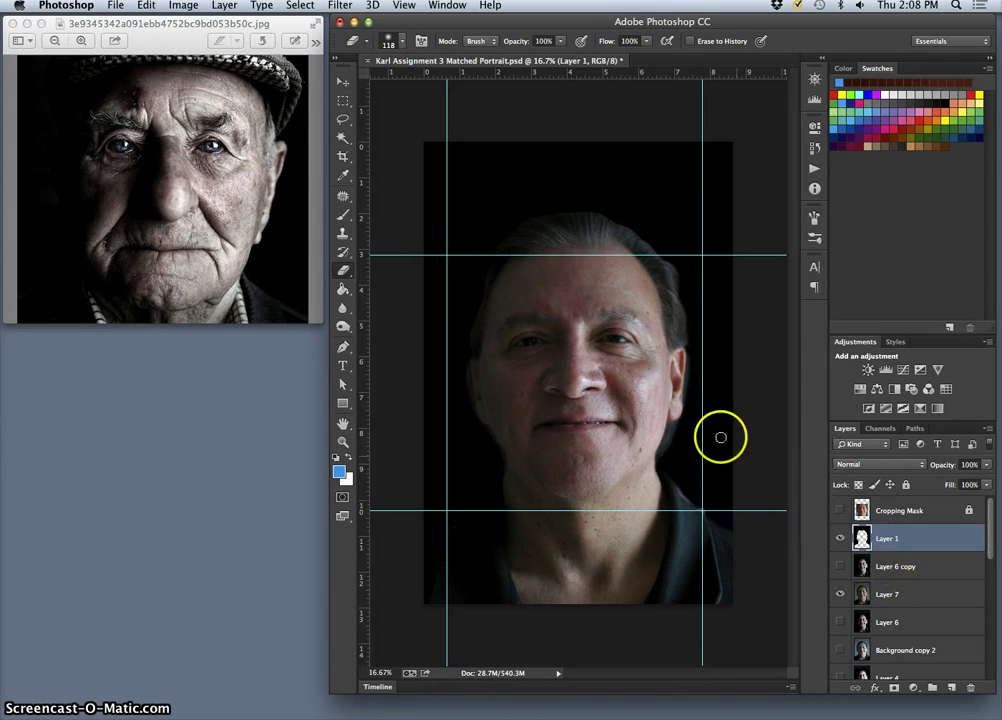
left_click(840, 567)
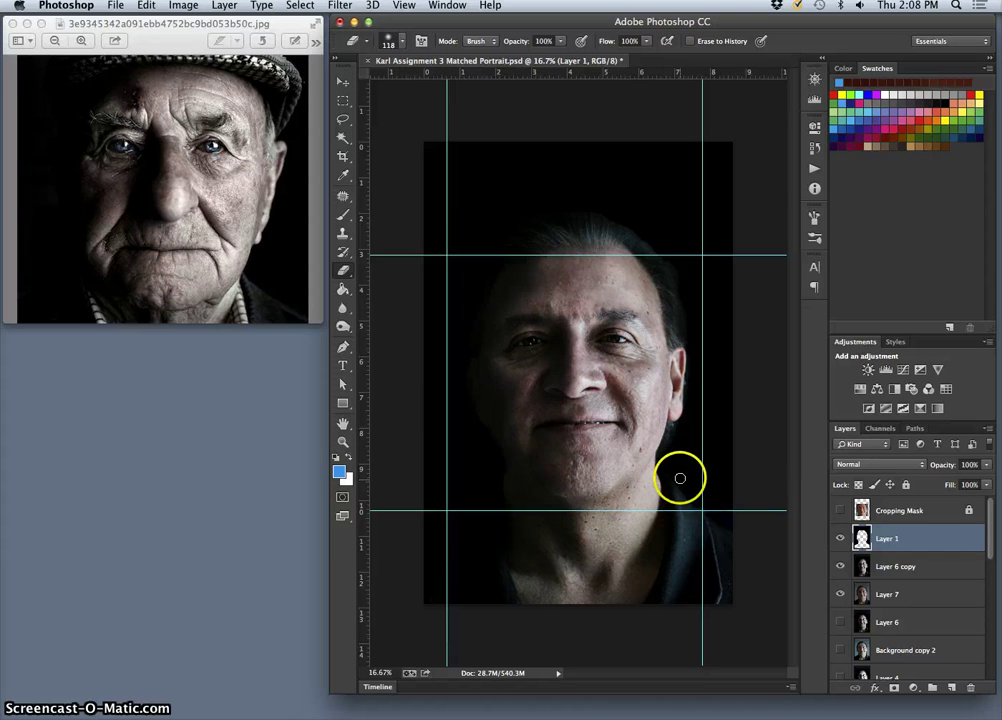
left_click(840, 567)
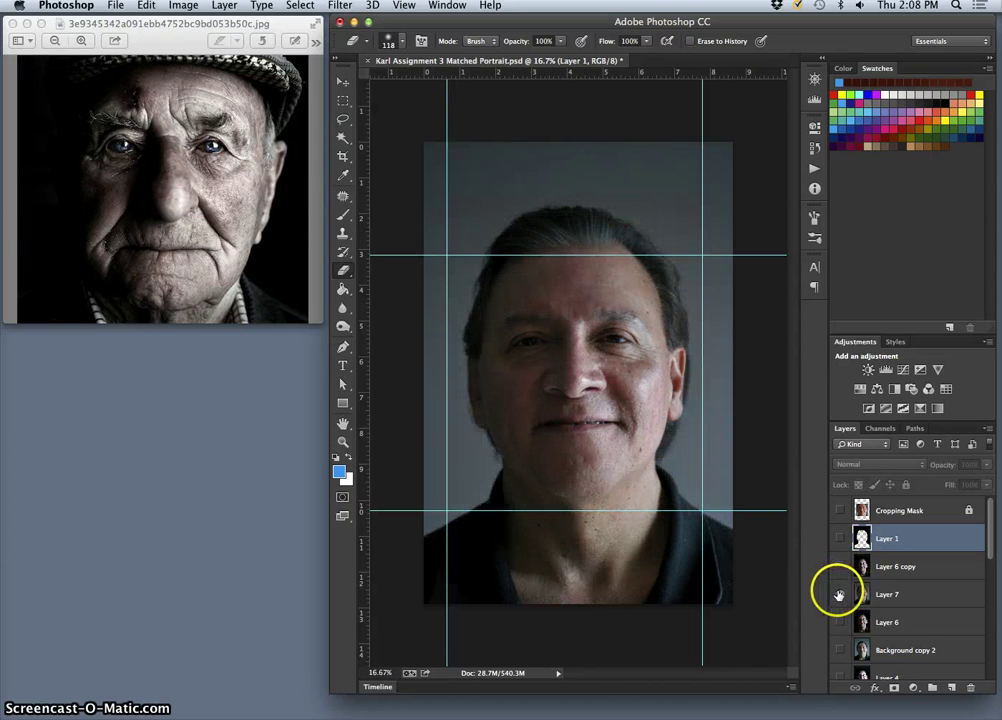
left_click(839, 594)
- Turn Layer 7 back on, toggling it once to compare
left_click(841, 596)
scroll(899, 593, "down", 5)
scroll(845, 640, "up", 5)
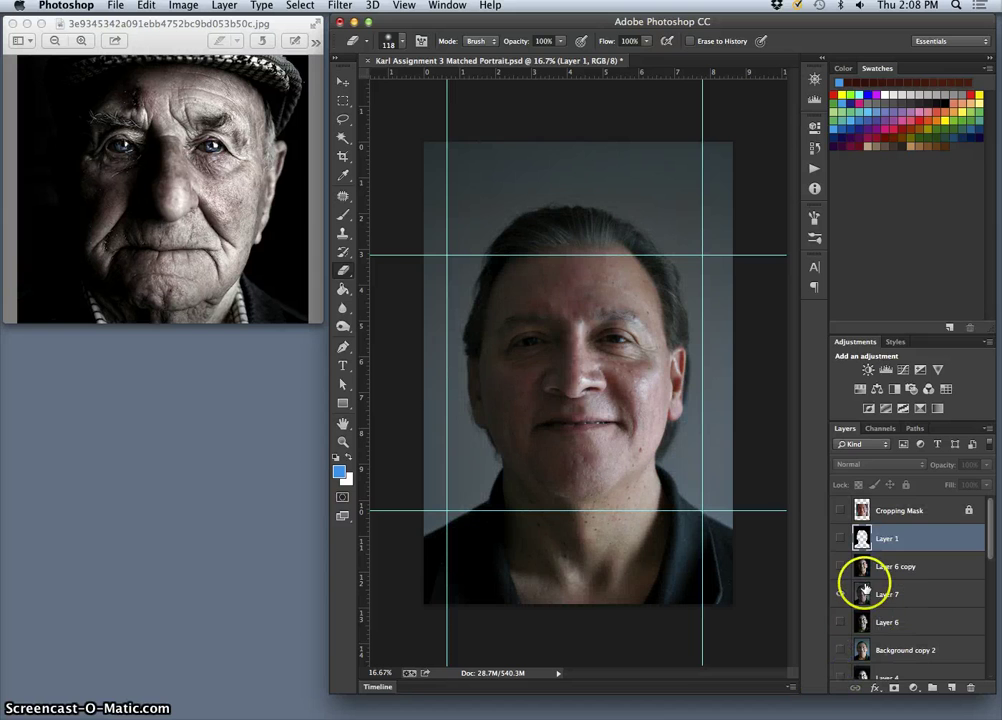
left_click(841, 594)
left_click(841, 596)
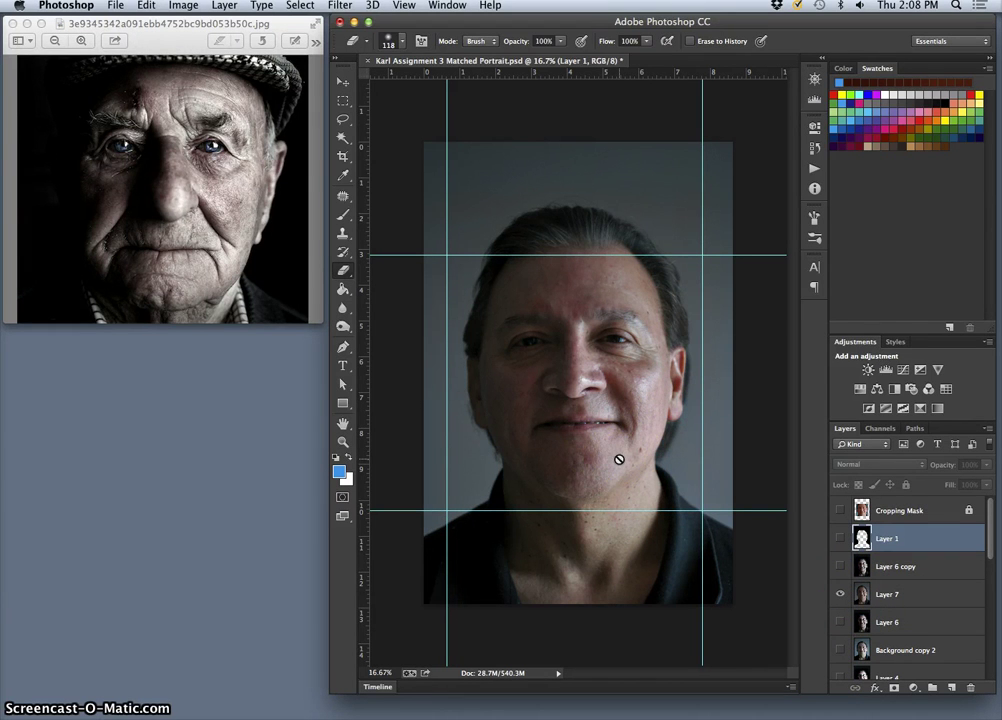
- Erase Layer 1's dark overlay across the face and turn Layer 6 copy back on
mouse_move(619, 459)
left_mouse_down()
mouse_move(586, 385)
mouse_move(528, 385)
mouse_move(530, 425)
mouse_move(528, 389)
mouse_move(514, 405)
mouse_move(510, 253)
mouse_move(528, 230)
mouse_move(492, 331)
mouse_move(798, 573)
left_mouse_up()
left_click(840, 566)
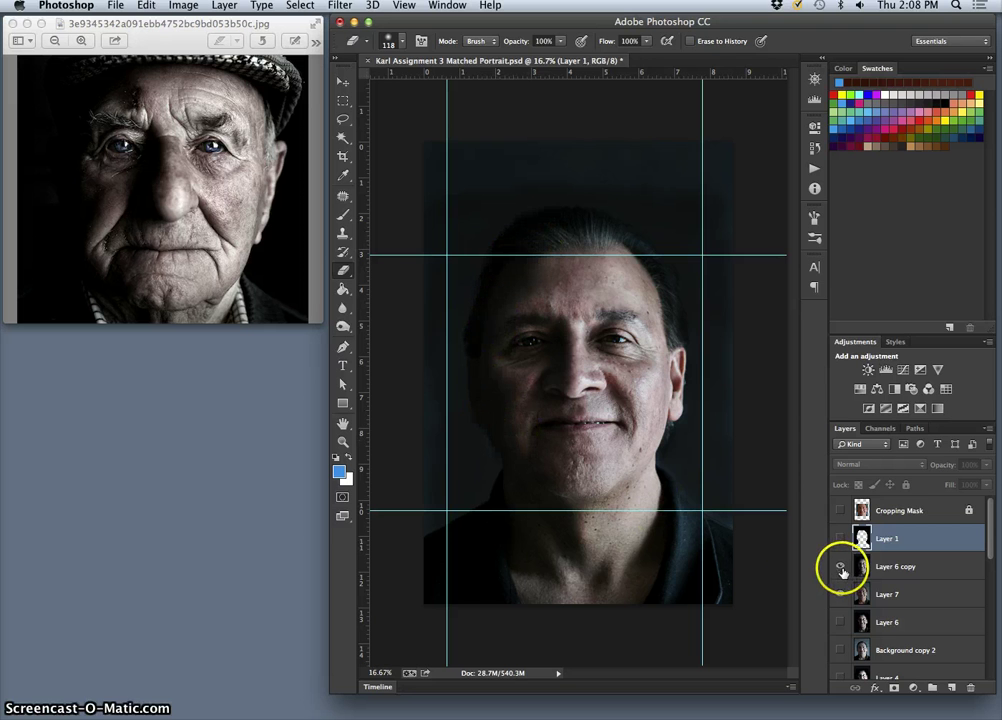
left_click(840, 566)
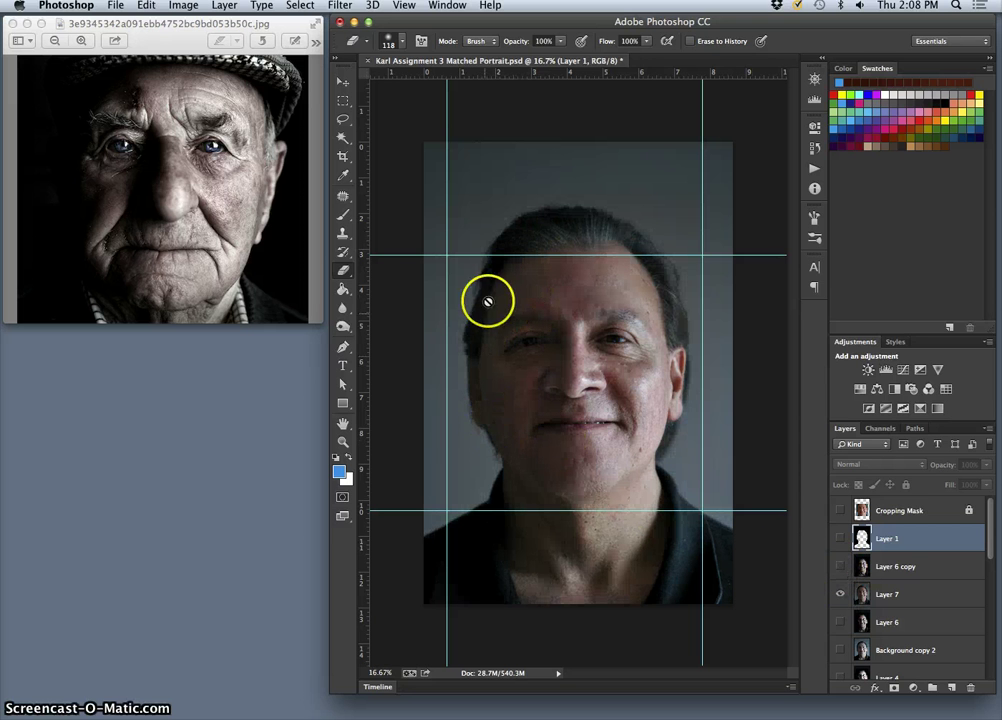
left_click(839, 567)
left_click(839, 567)
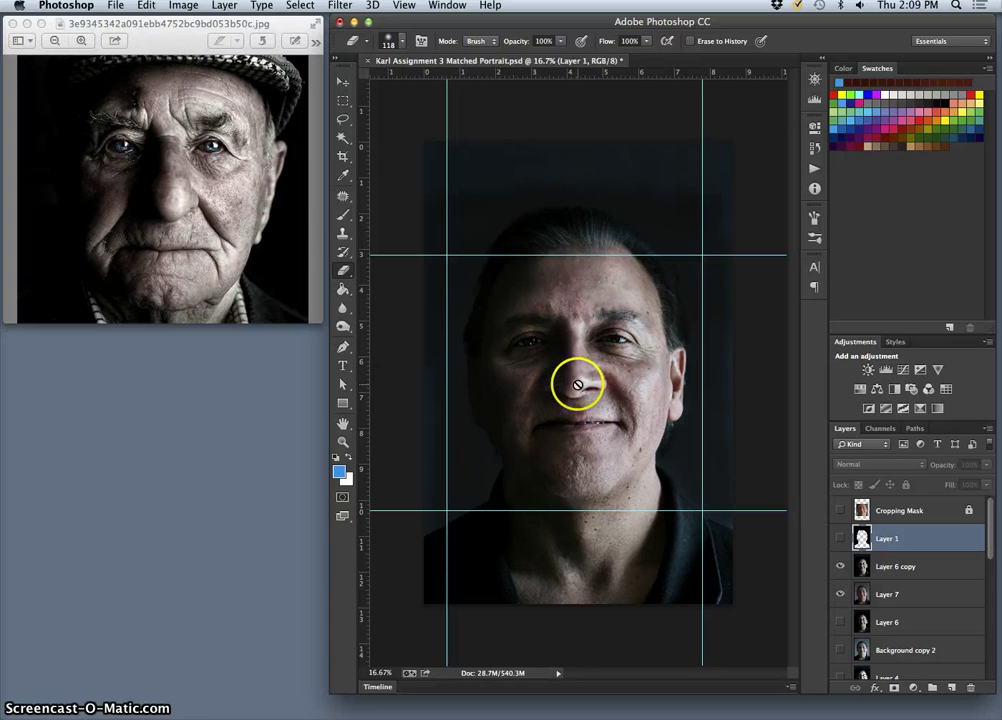
- Fit the reference portrait to show the whole face
scroll(578, 386, "up", 5)
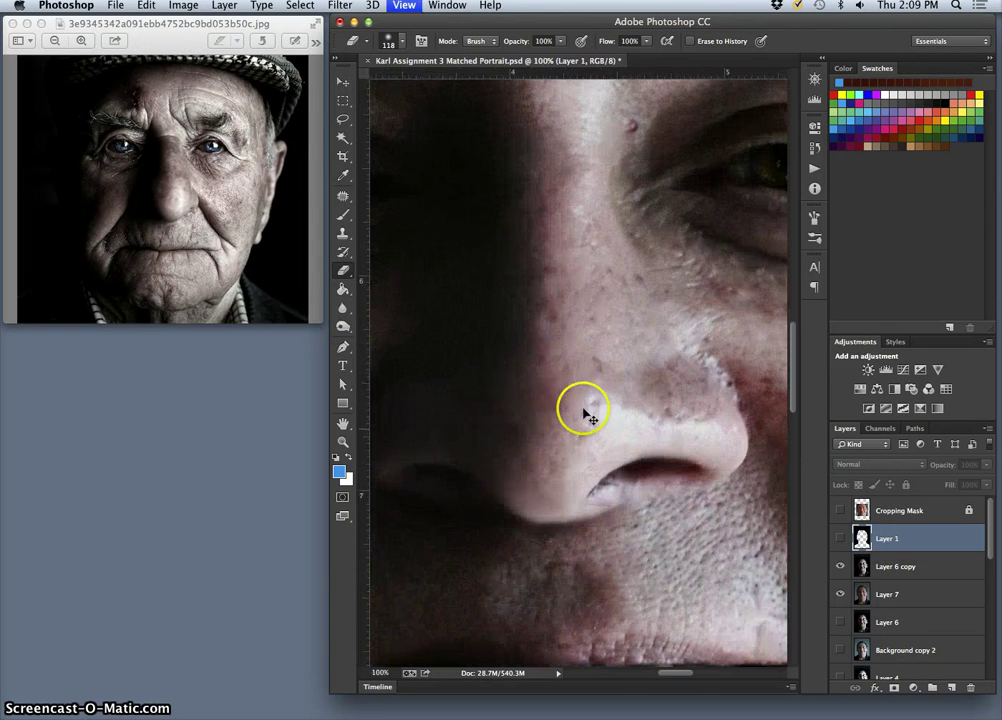
left_click(172, 191)
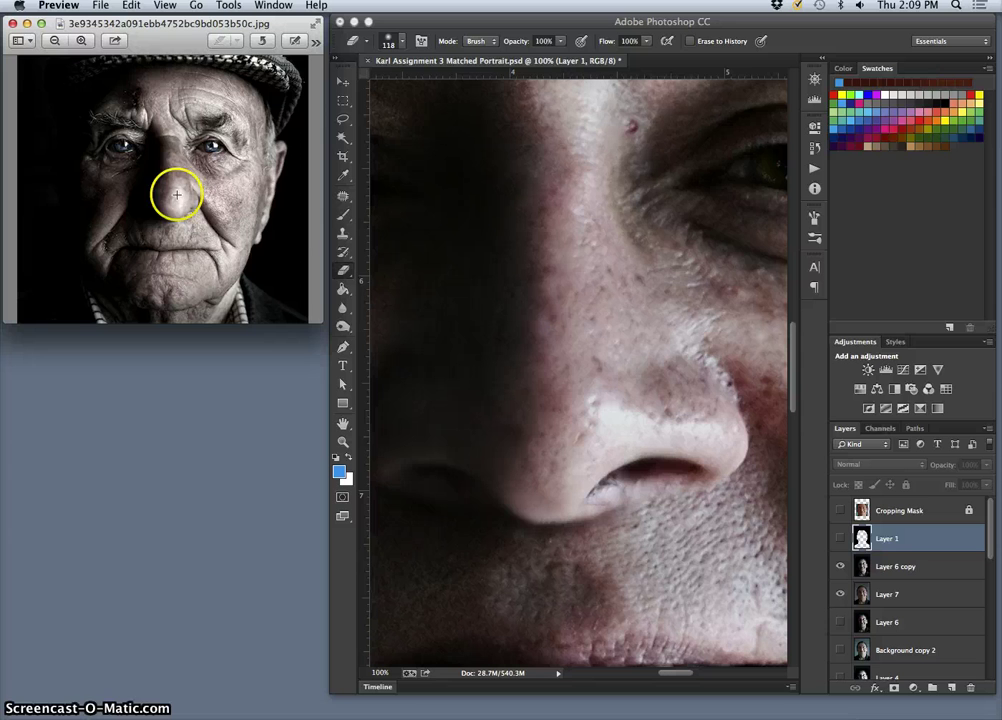
scroll(190, 210, "up", 4)
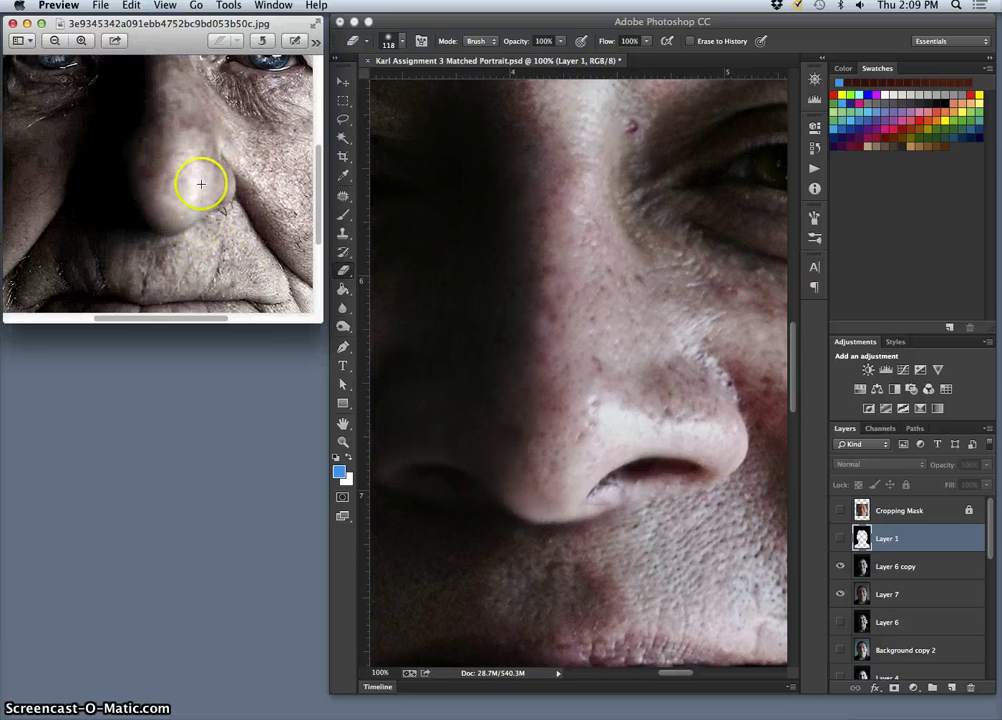
key("super+9")
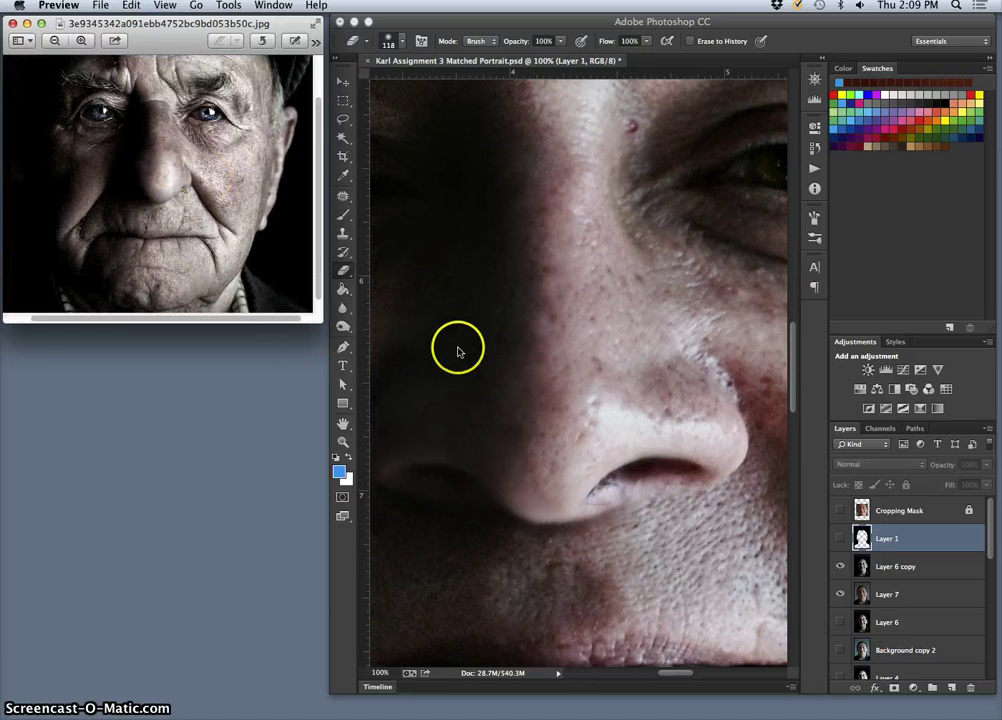
left_click(862, 555)
- Hide Layer 6 copy to reveal Layer 7 and zoom to 100% on the nose
left_click(880, 566)
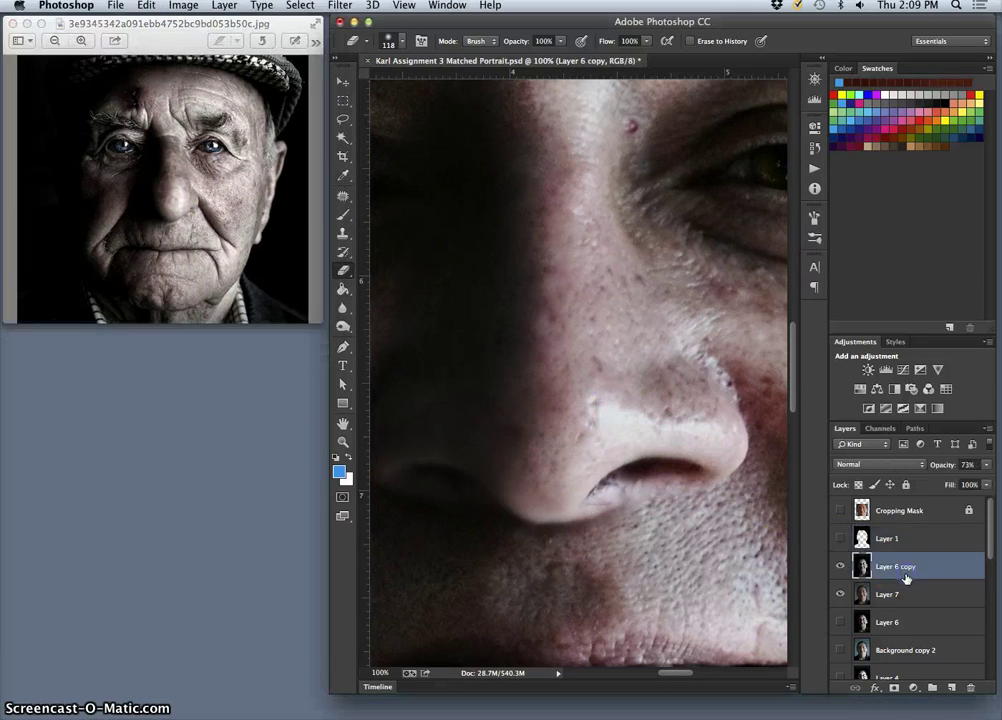
left_click(888, 596)
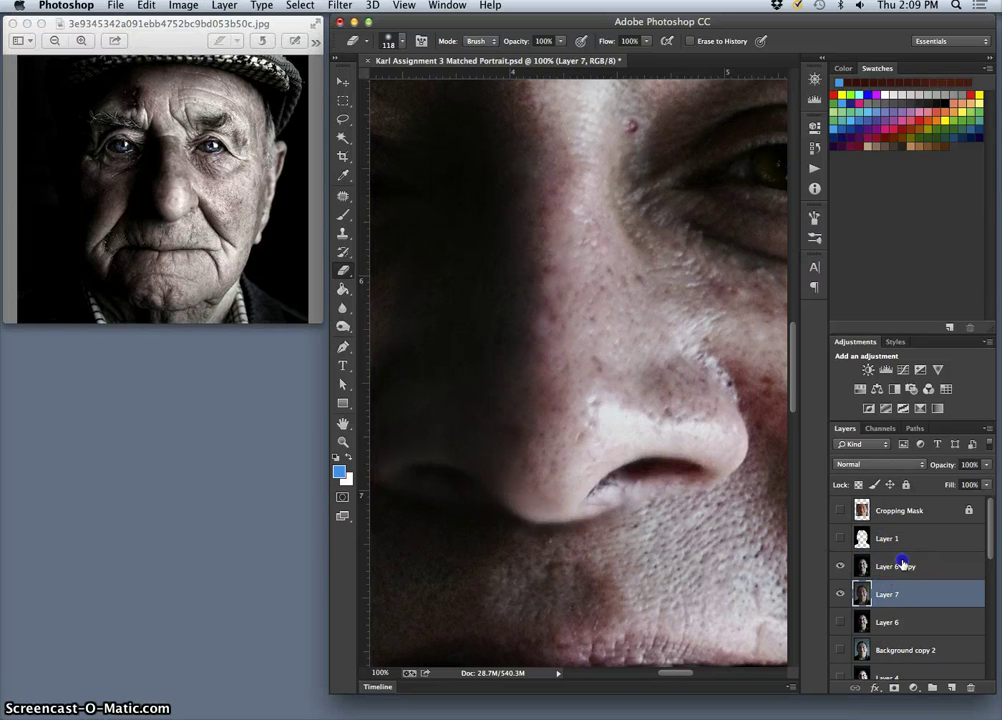
left_click(902, 565)
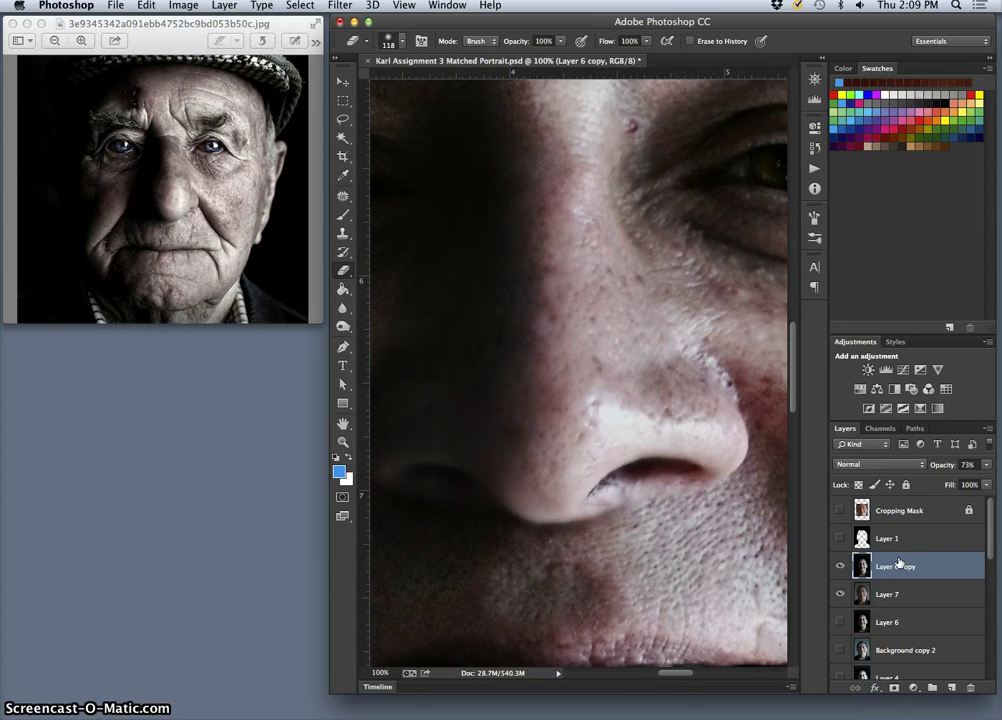
key("super+minus")
key("super+minus")
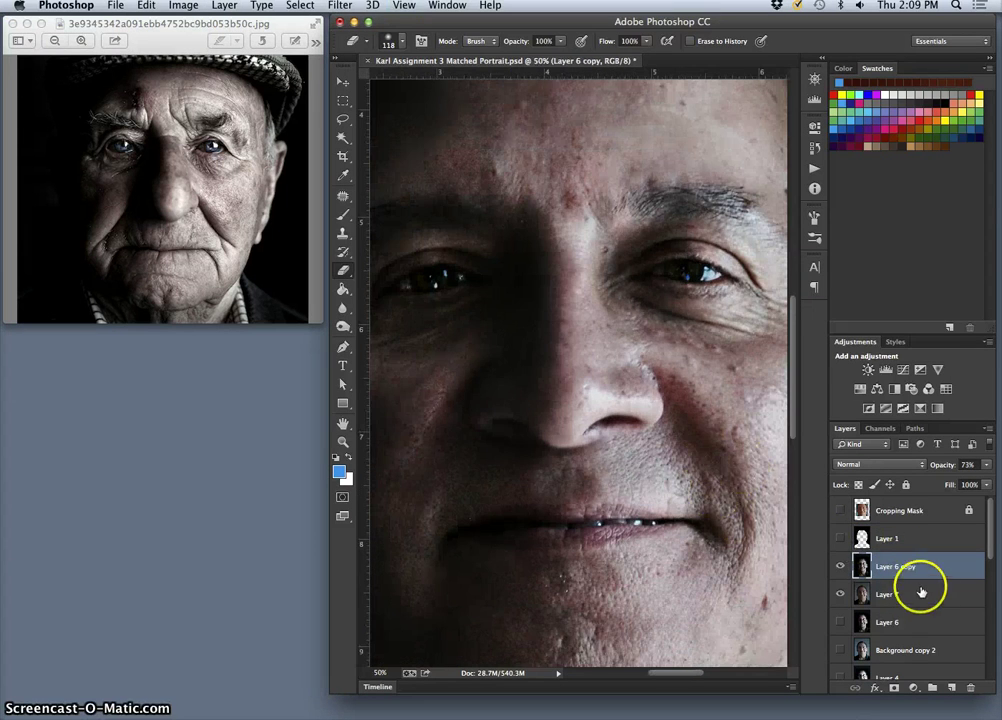
left_click(839, 567)
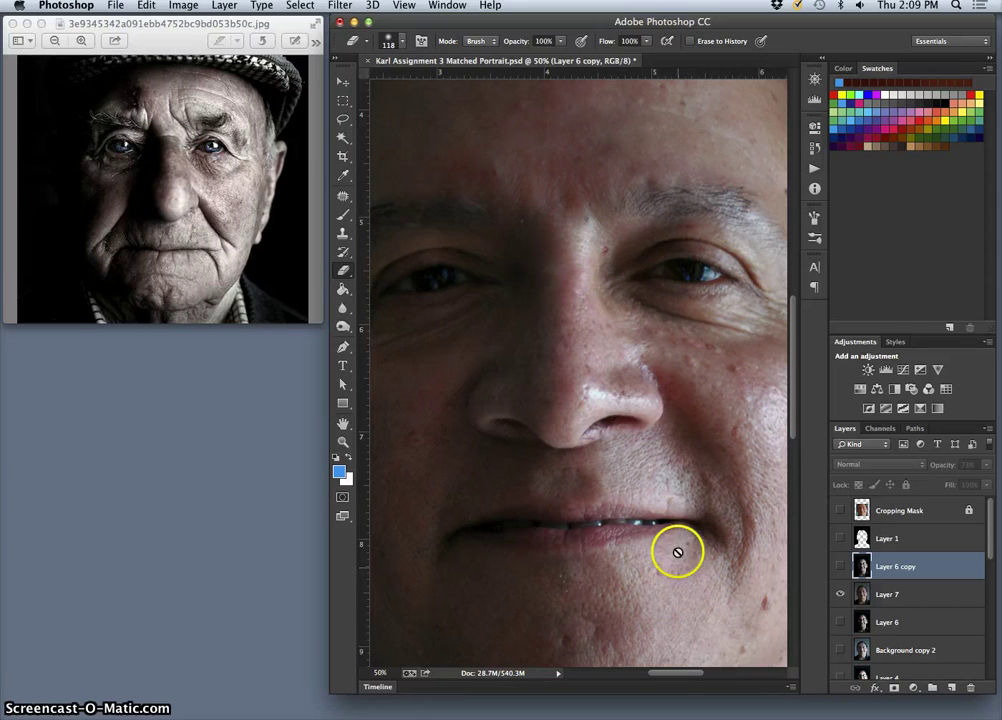
key("super+plus")
- Zoom into the reference photo's skin detail, then back out to eye and nose
left_click(255, 252)
key("super+plus")
key("super+plus")
scroll(264, 250, "right", 6)
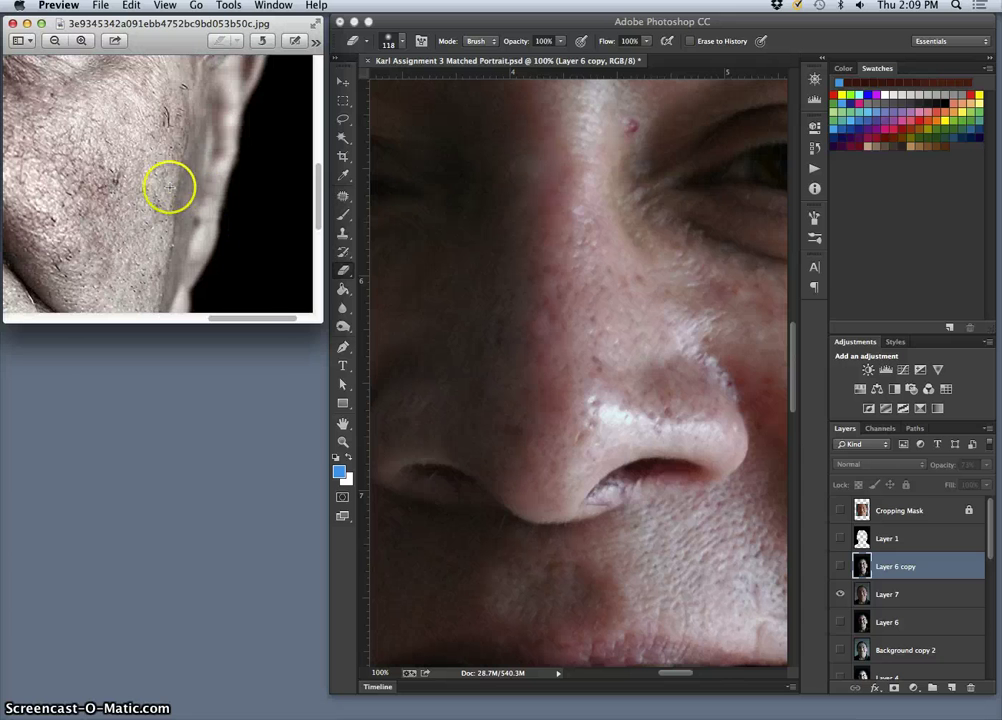
scroll(90, 165, "left", 4)
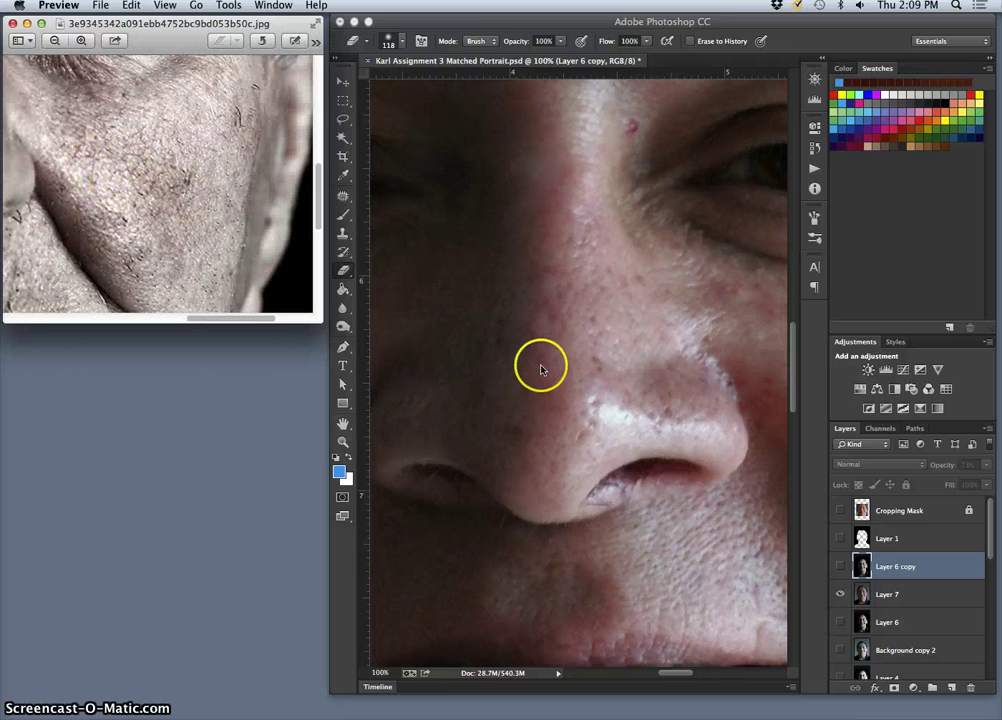
key("super+minus")
- Zoom the canvas out to the whole image and compare the reference's cheek up close
left_click(632, 390)
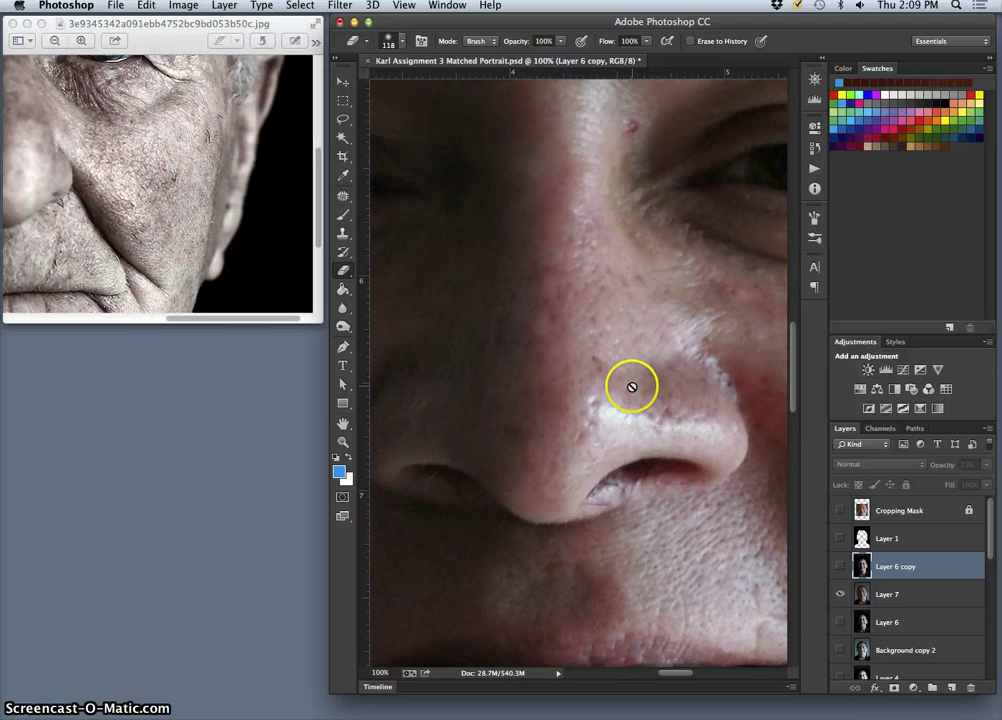
key("super+minus")
key("super+minus")
key("super+minus")
key("super+minus")
scroll(595, 406, "left", 5)
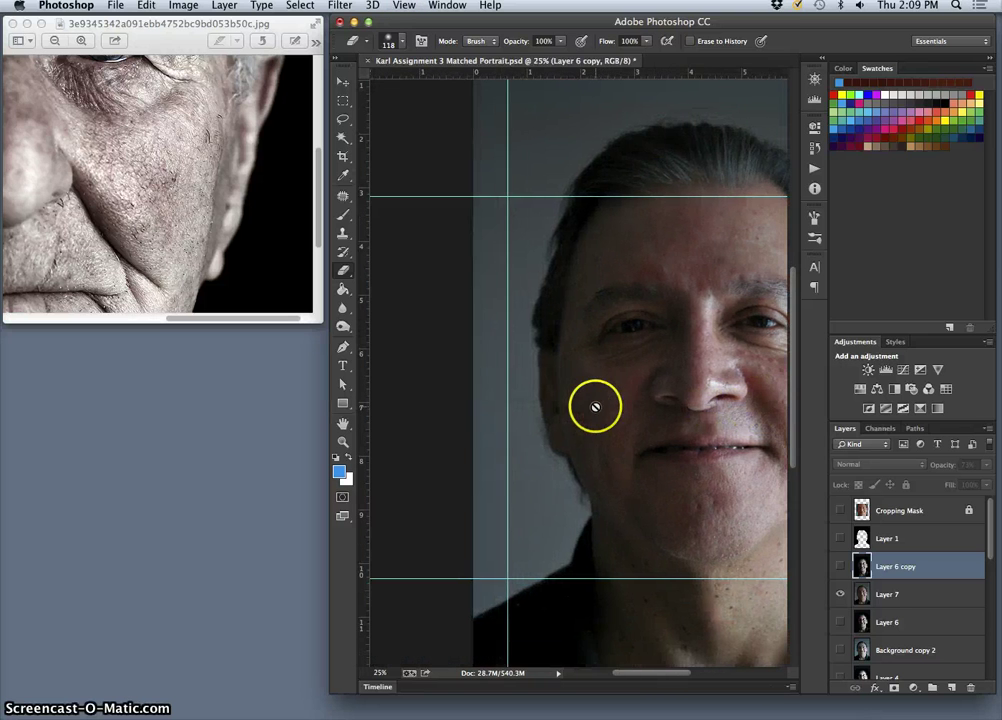
scroll(593, 406, "right", 5)
scroll(593, 404, "left", 2)
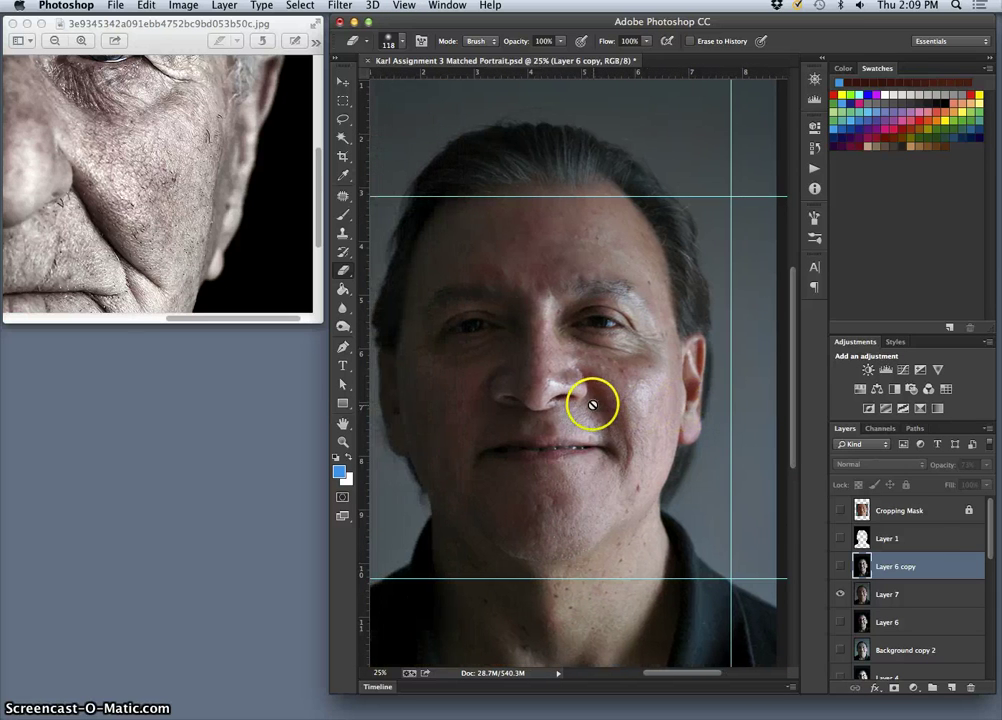
key("super+minus")
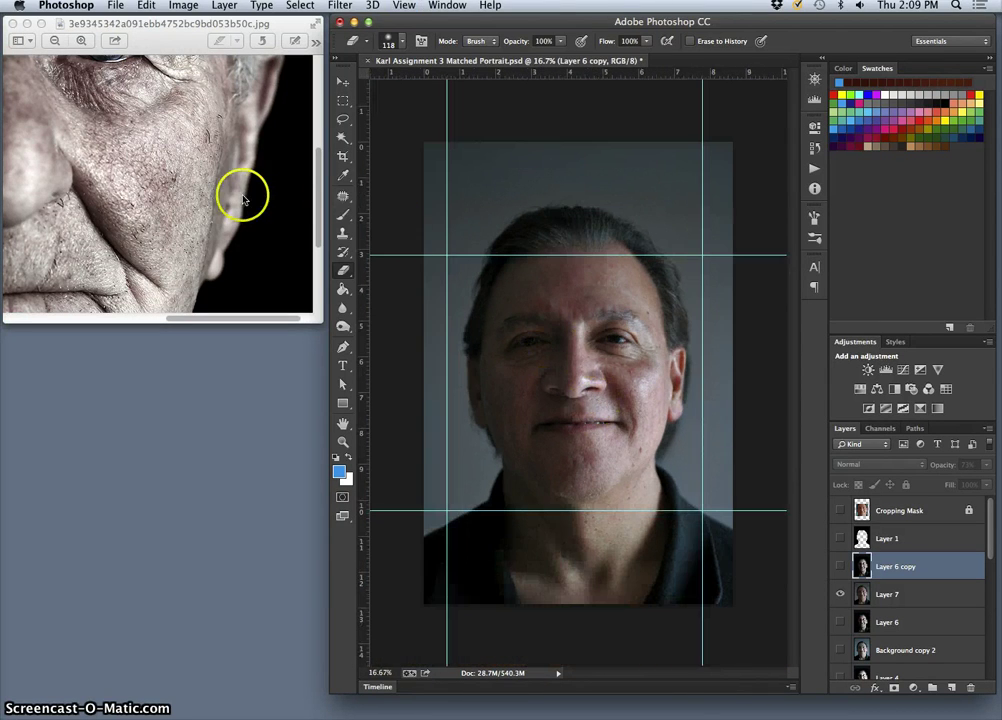
left_click(242, 198)
key("super+plus")
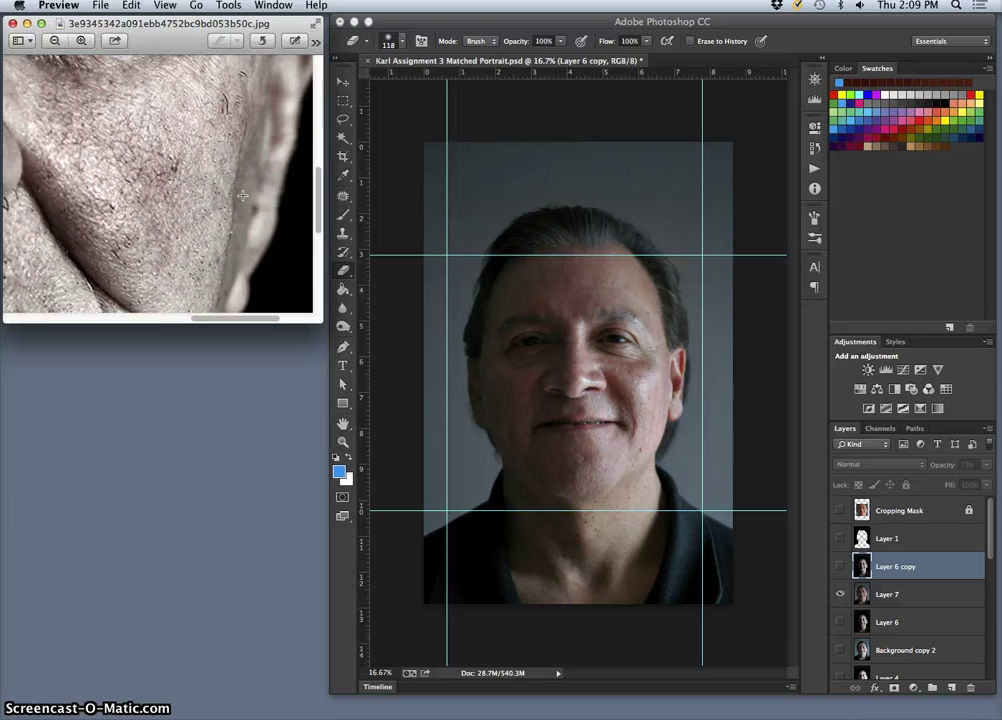
key("super+minus")
key("super+minus")
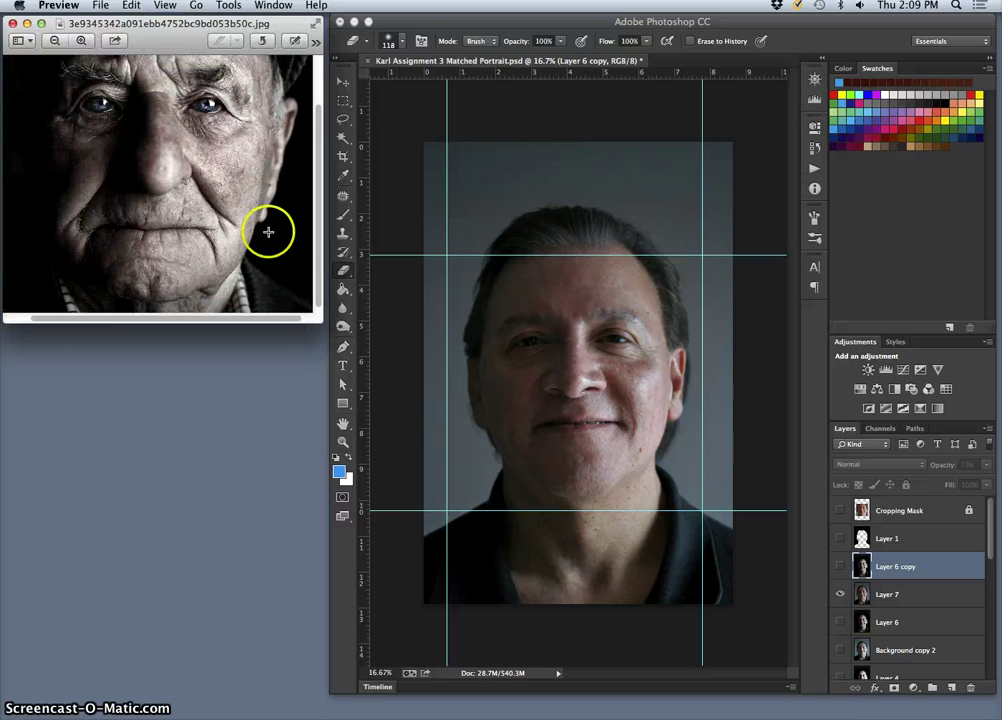
- Enlarge and fit the reference window, zoom the canvas to 33.3%, and select Layer 7
left_click_drag(320, 322, 322, 352)
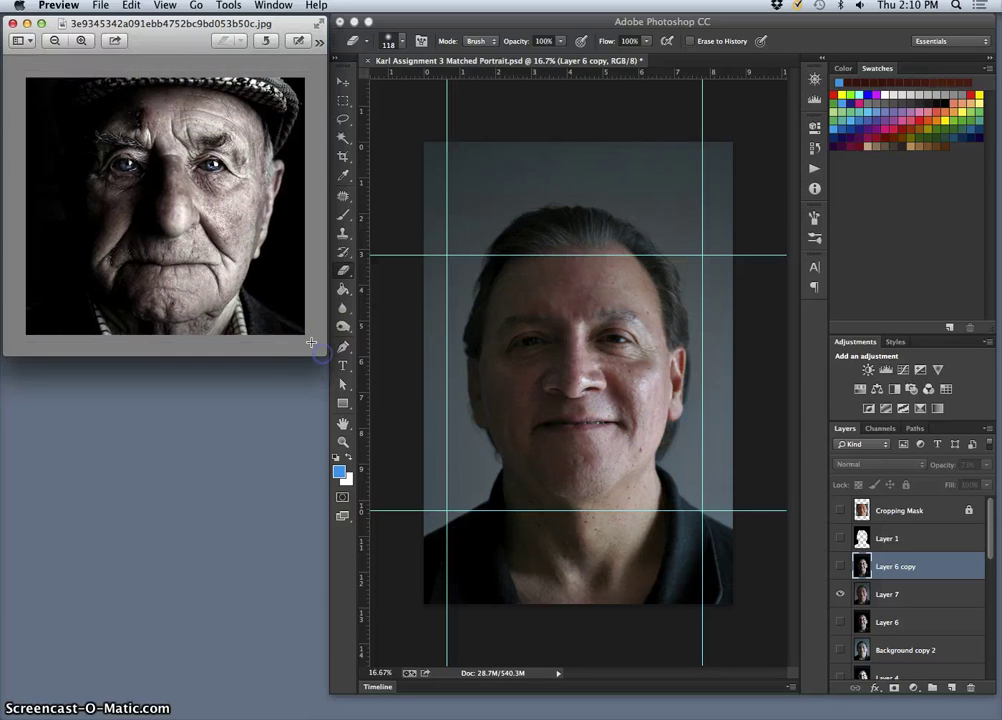
key("super+9")
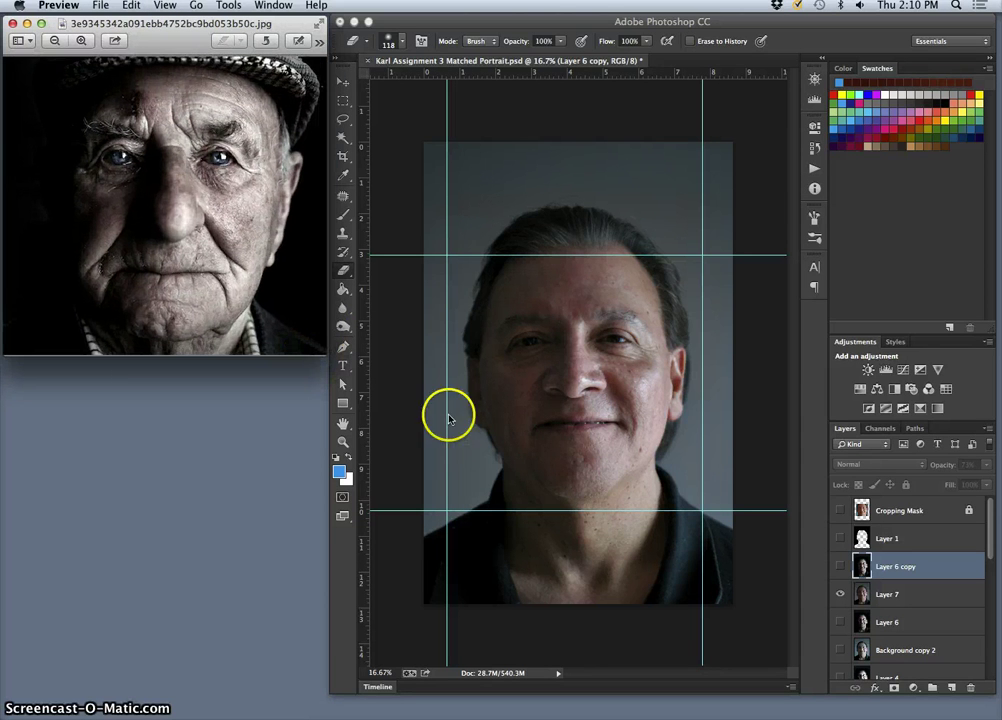
mouse_move(609, 420)
left_mouse_down()
mouse_move(707, 432)
mouse_move(667, 421)
mouse_move(668, 430)
mouse_move(693, 405)
mouse_move(679, 416)
mouse_move(700, 440)
left_mouse_up()
key("super+equal")
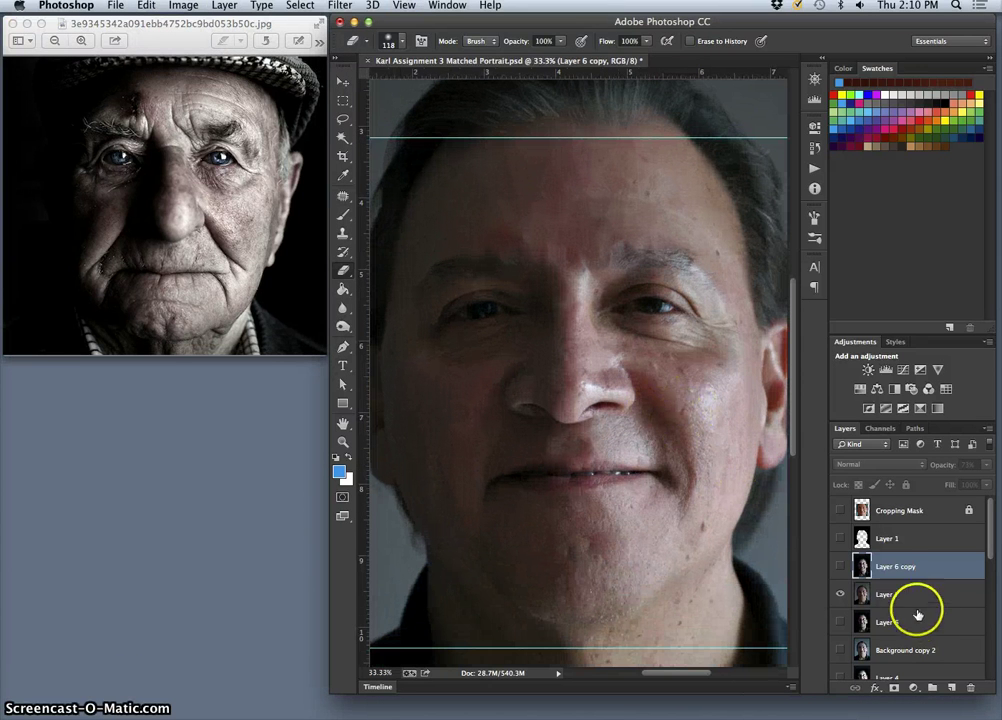
left_click(893, 597)
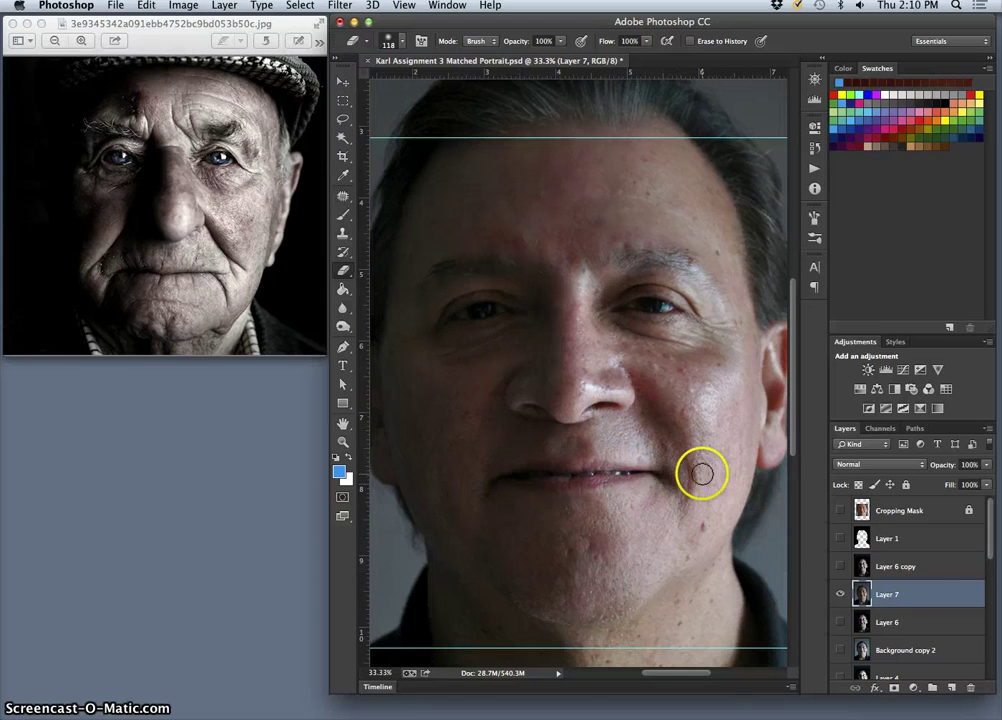
left_click(813, 170)
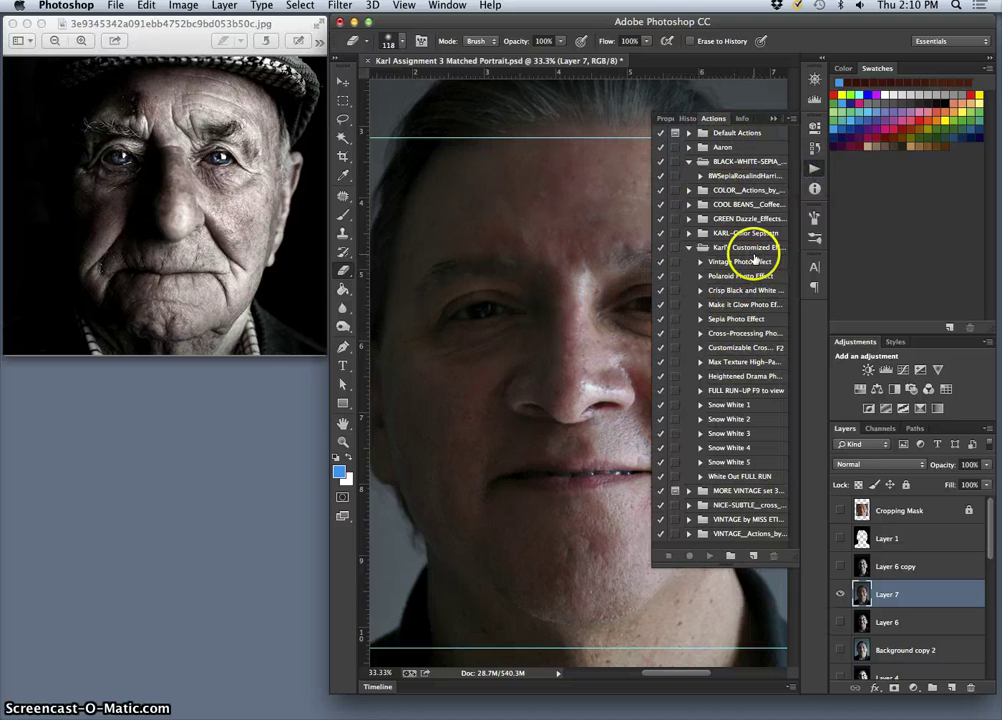
- Run the Max Texture High-Pass action and check its High Pass radius setting
left_click(723, 365)
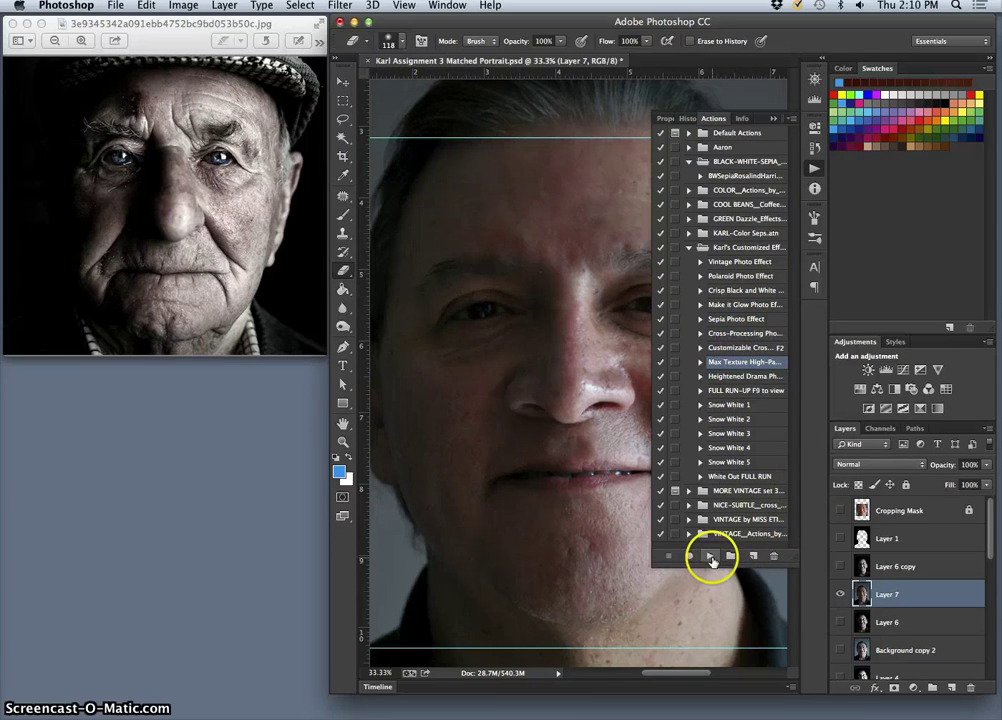
left_click(711, 558)
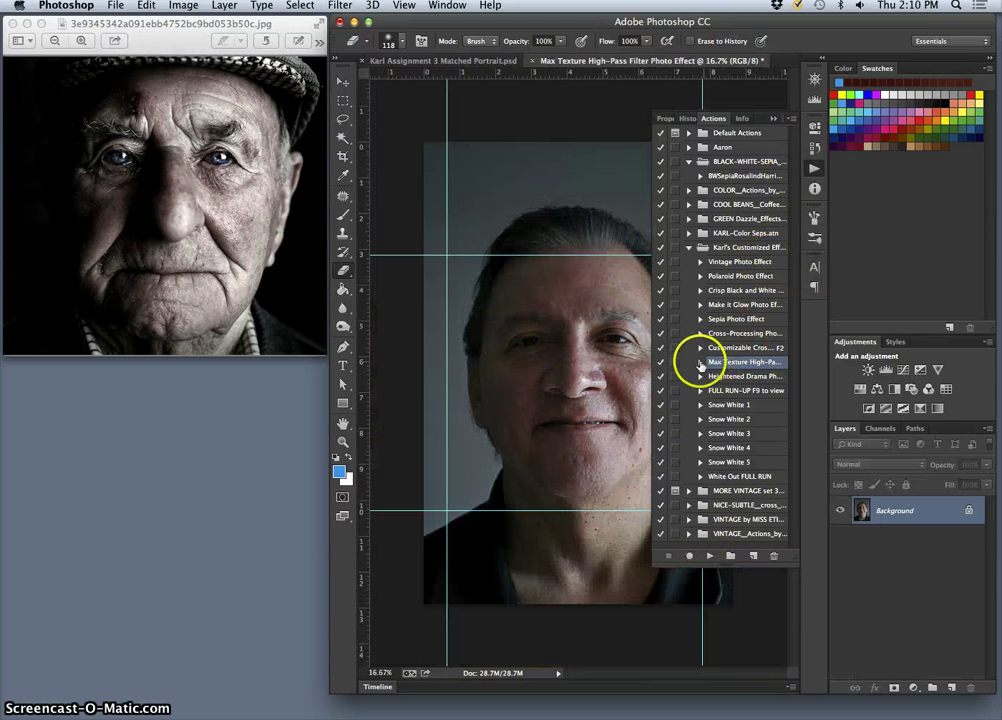
left_click(701, 362)
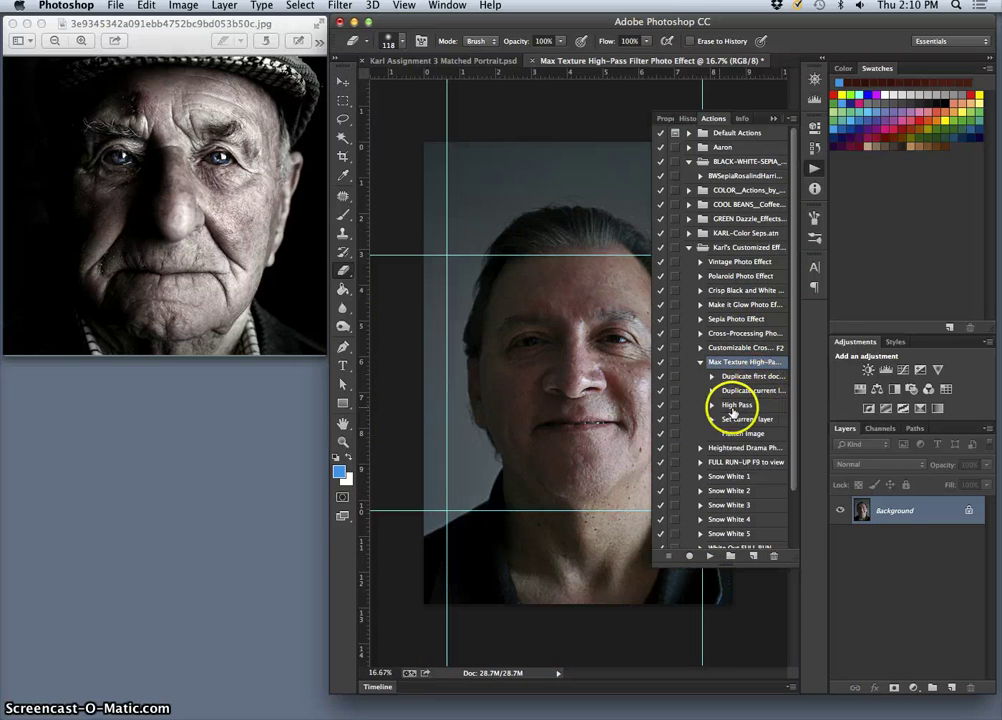
left_click(711, 405)
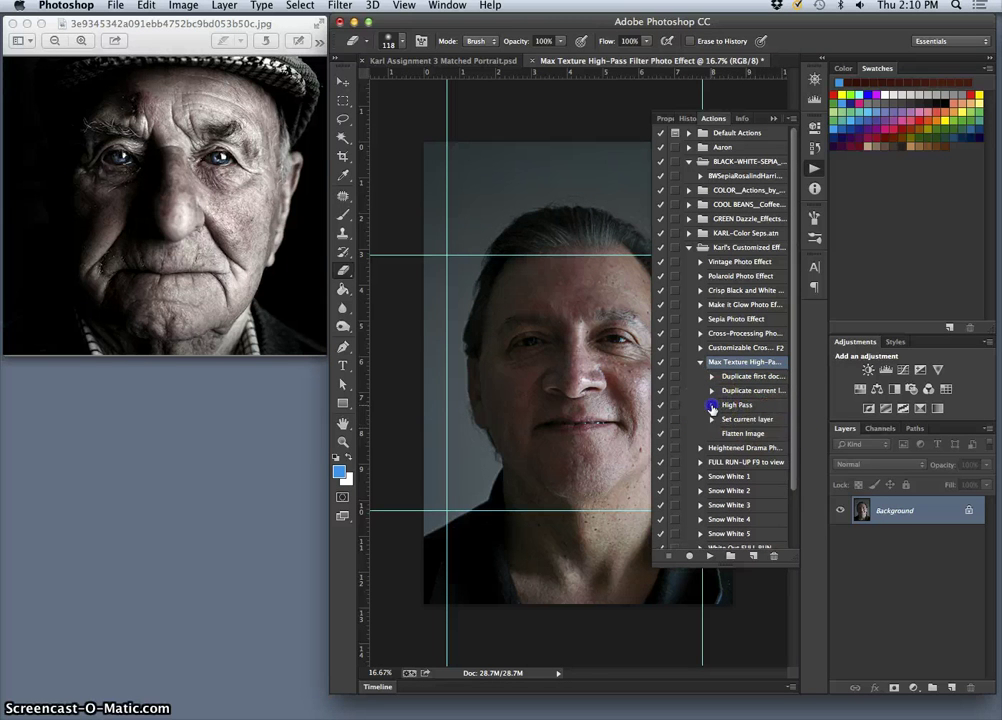
left_click(700, 362)
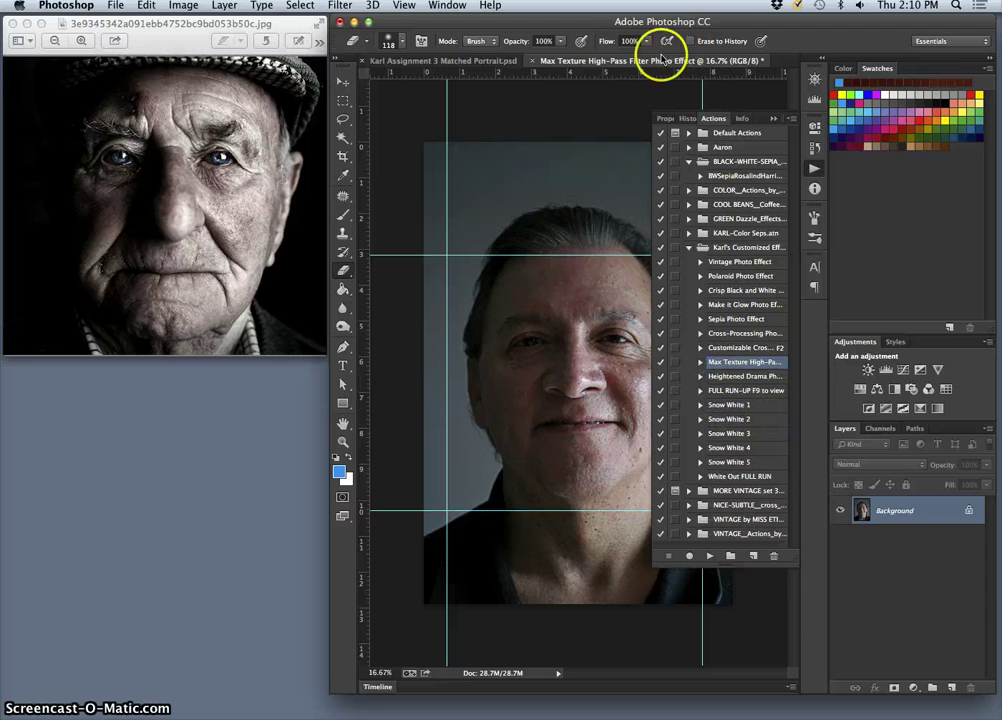
- Close the actions list and inspect the textured face at 50% zoom
left_click(774, 118)
left_click(636, 364)
key("super+equal")
key("super+equal")
key("super+equal")
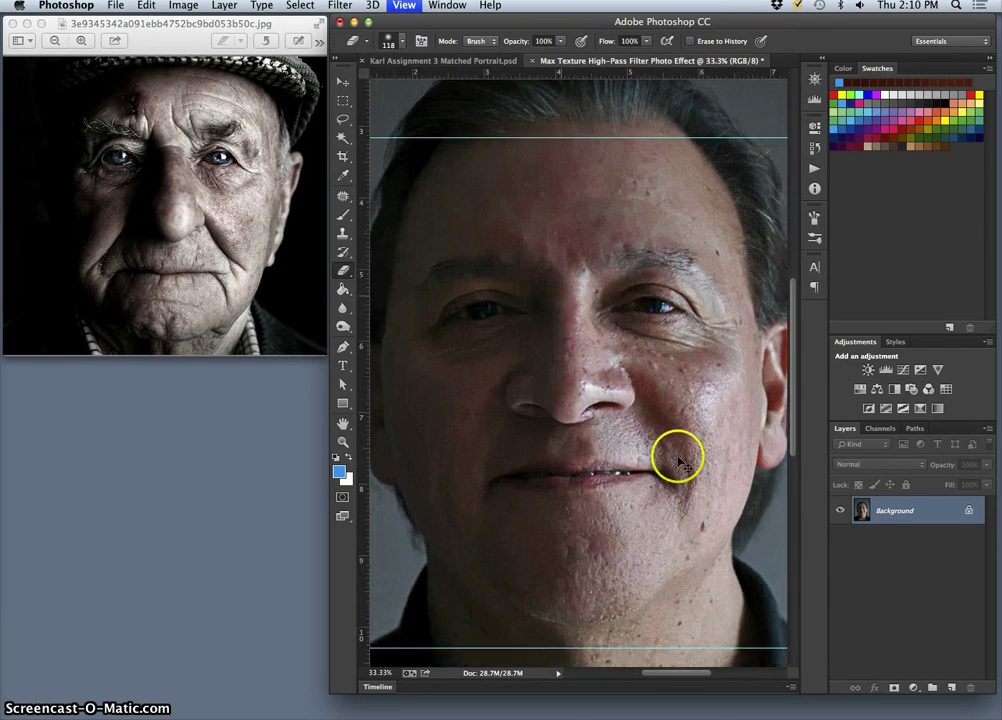
scroll(693, 460, "down", 2)
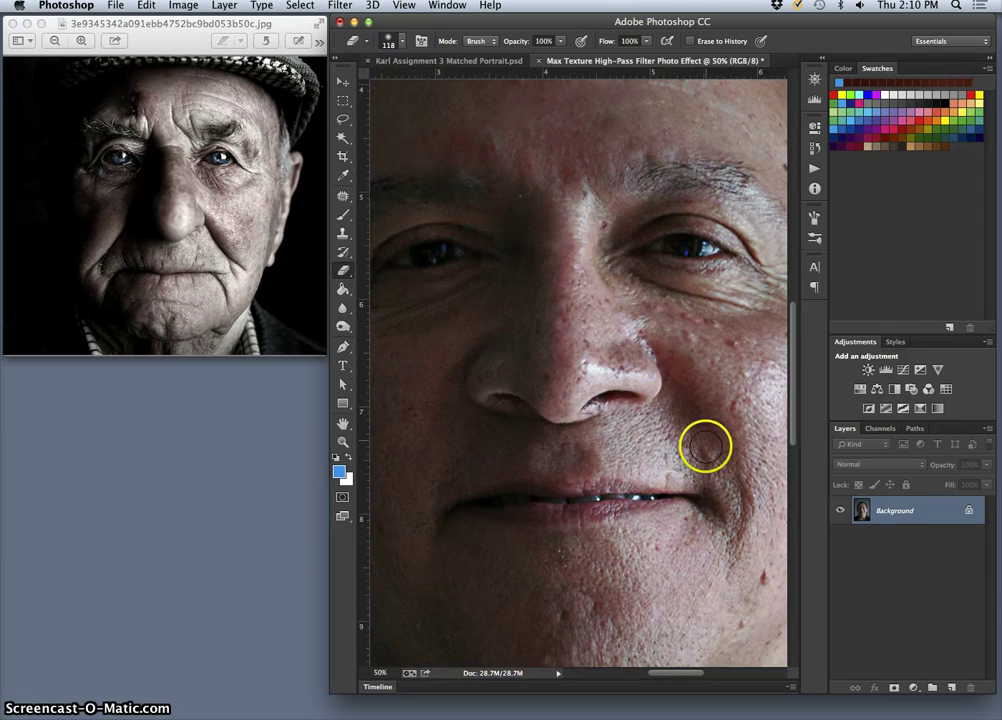
scroll(738, 485, "right", 3)
scroll(710, 456, "right", 5)
scroll(479, 436, "down", 1)
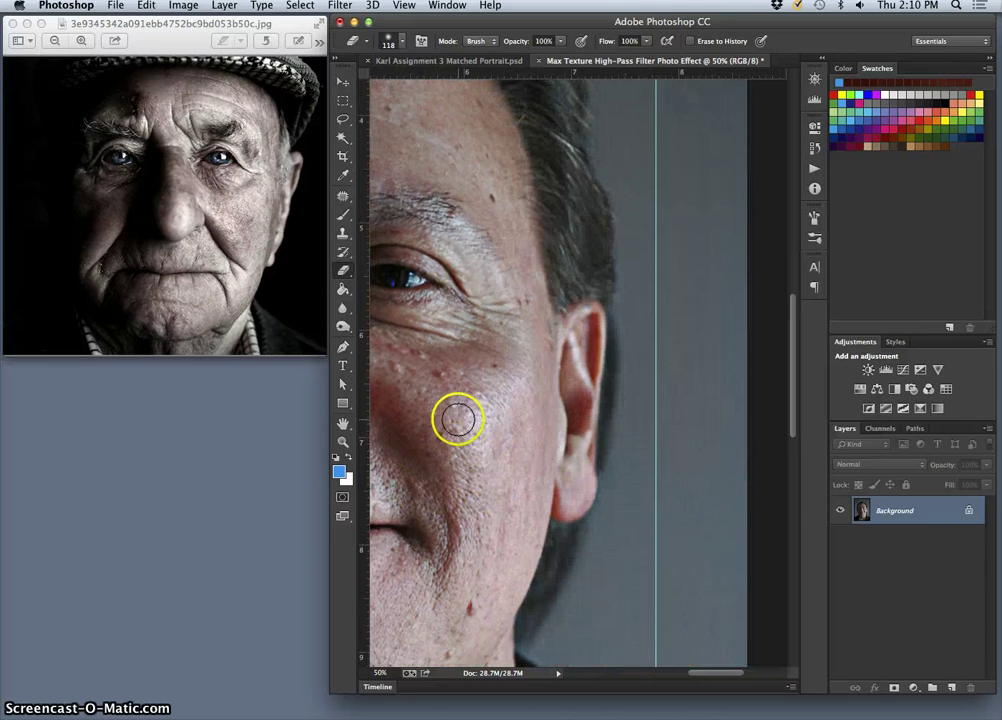
scroll(434, 411, "left", 5)
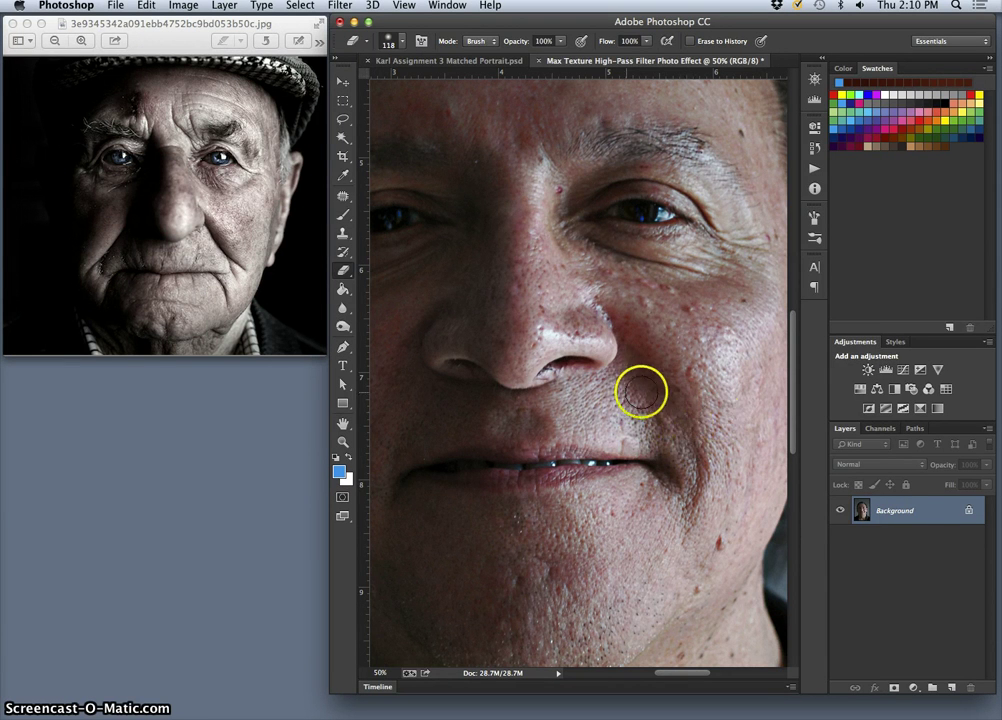
- In the Max Texture High-Pass Filter document, select all and copy the whole textured portrait
left_click(490, 60)
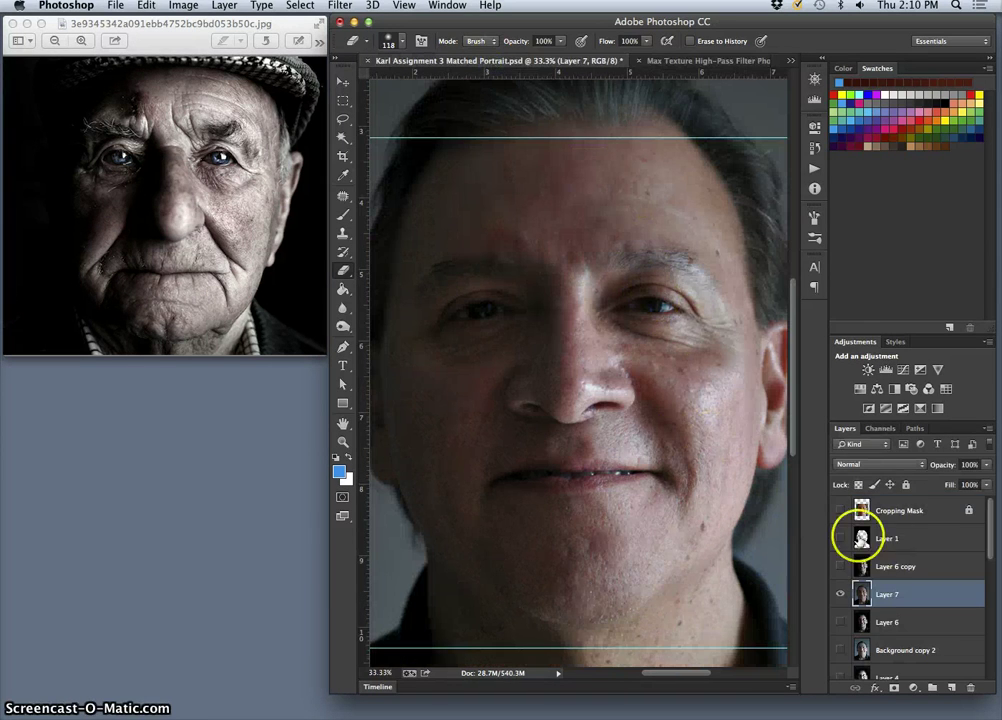
left_click(671, 60)
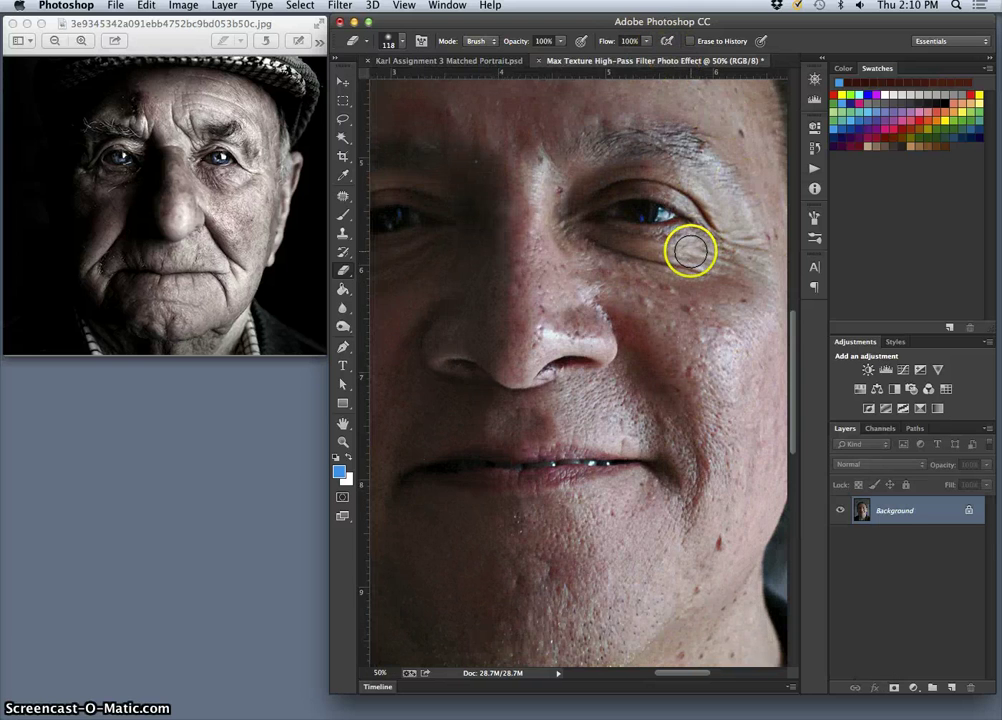
key("super+minus")
key("super+minus")
key("super+minus")
key("super+minus")
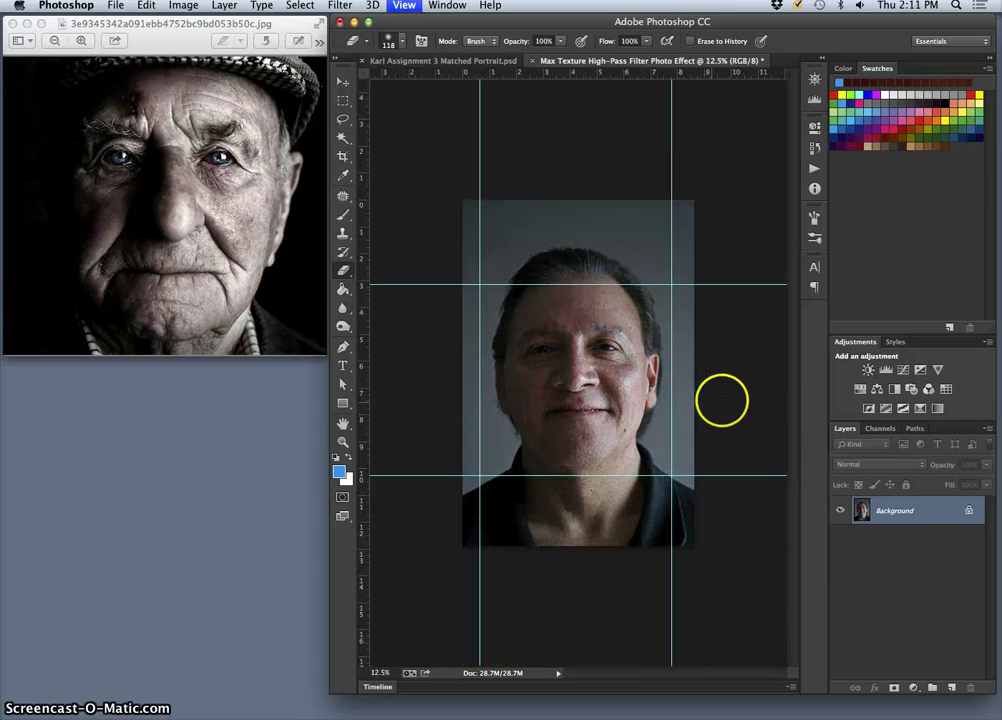
key("super+a")
key("super+c")
- Paste the textured portrait into the matched portrait as a new layer above Layer 7
left_click(508, 62)
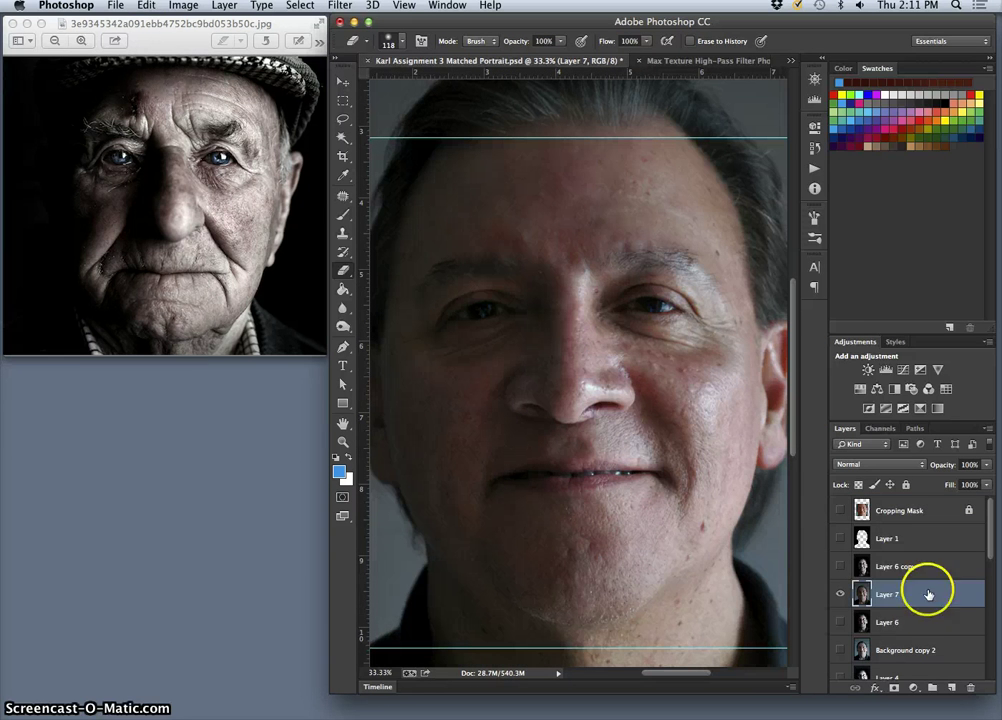
key("super+v")
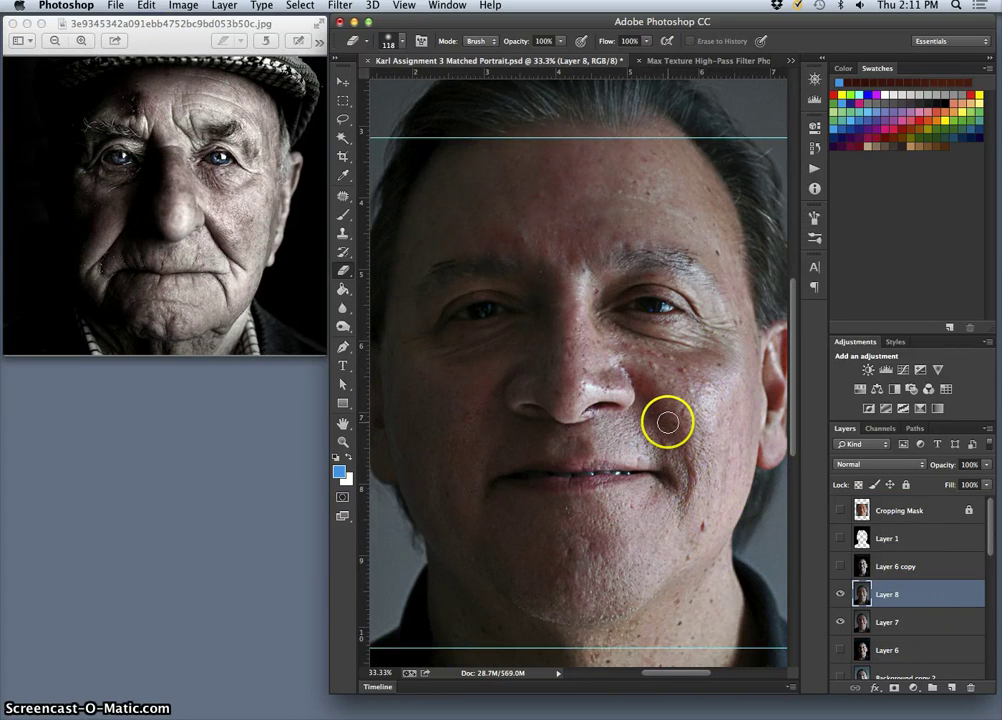
key("super+minus")
key("super+minus")
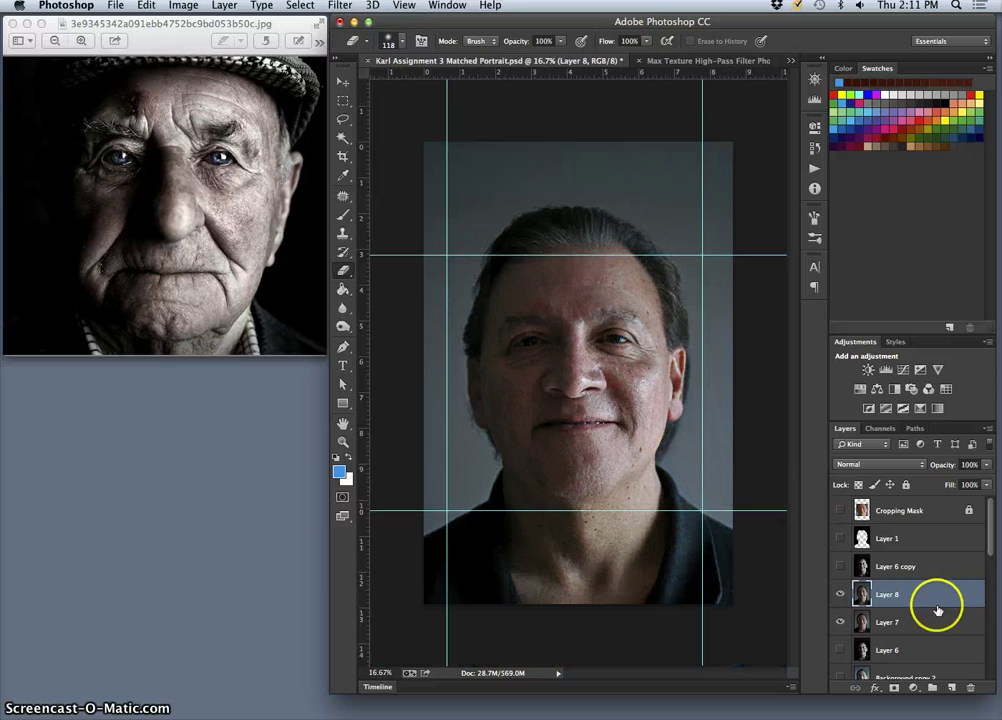
- Set Layer 6 copy to 65% opacity, then hide it and make Layer 8 active
left_click(840, 567)
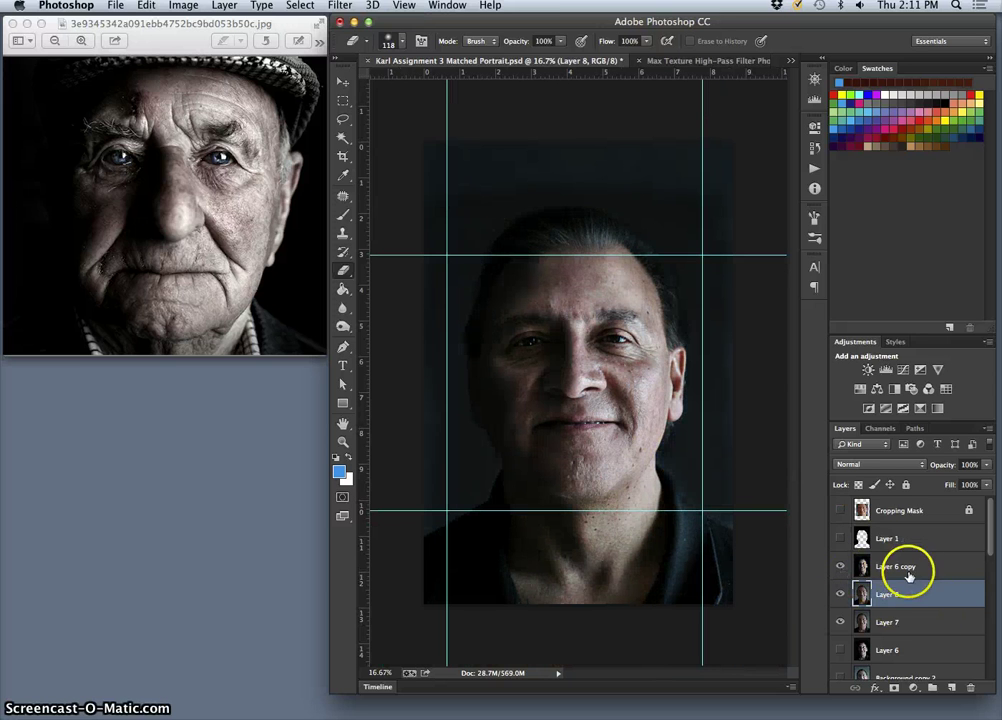
left_click(908, 575)
left_click_drag(969, 481, 975, 483)
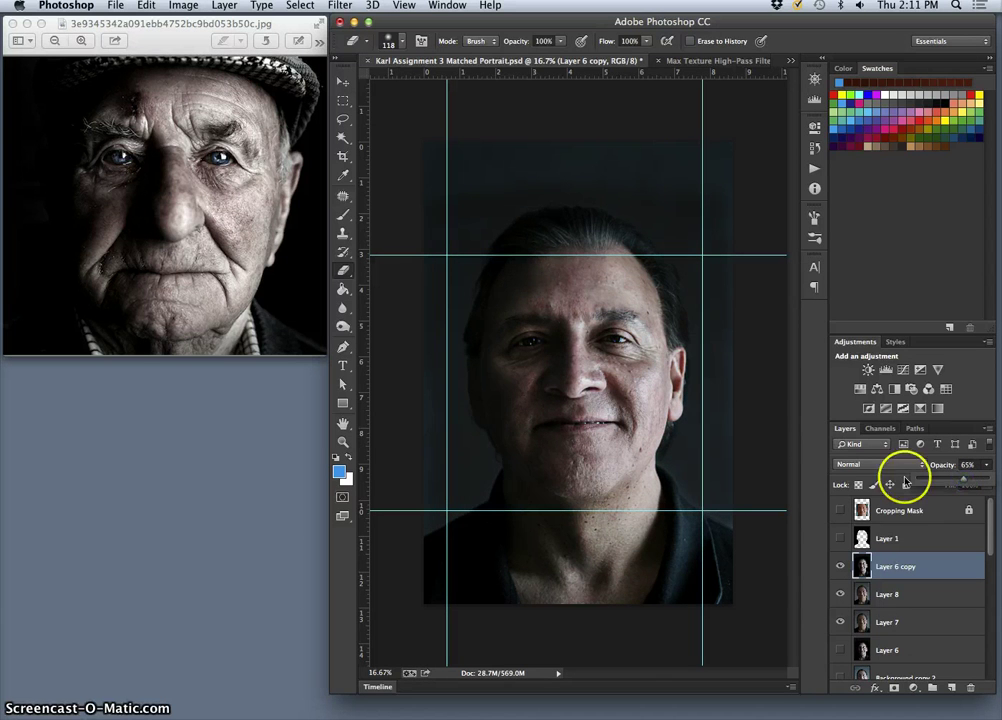
scroll(745, 470, "up", 3)
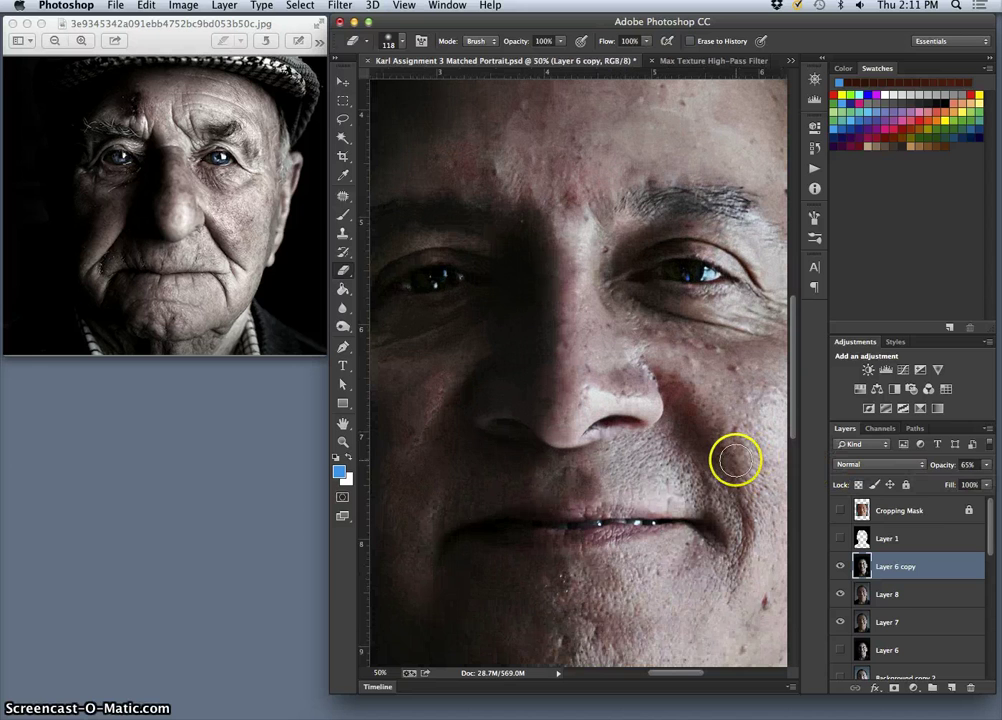
left_click(921, 597)
left_click(843, 567)
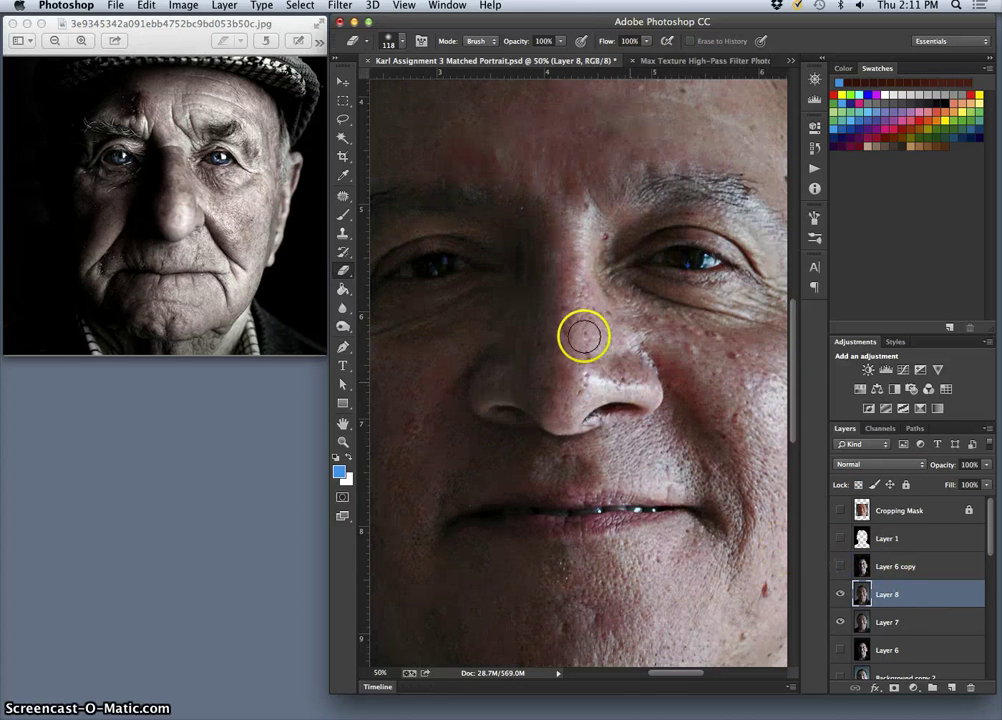
left_click(343, 308)
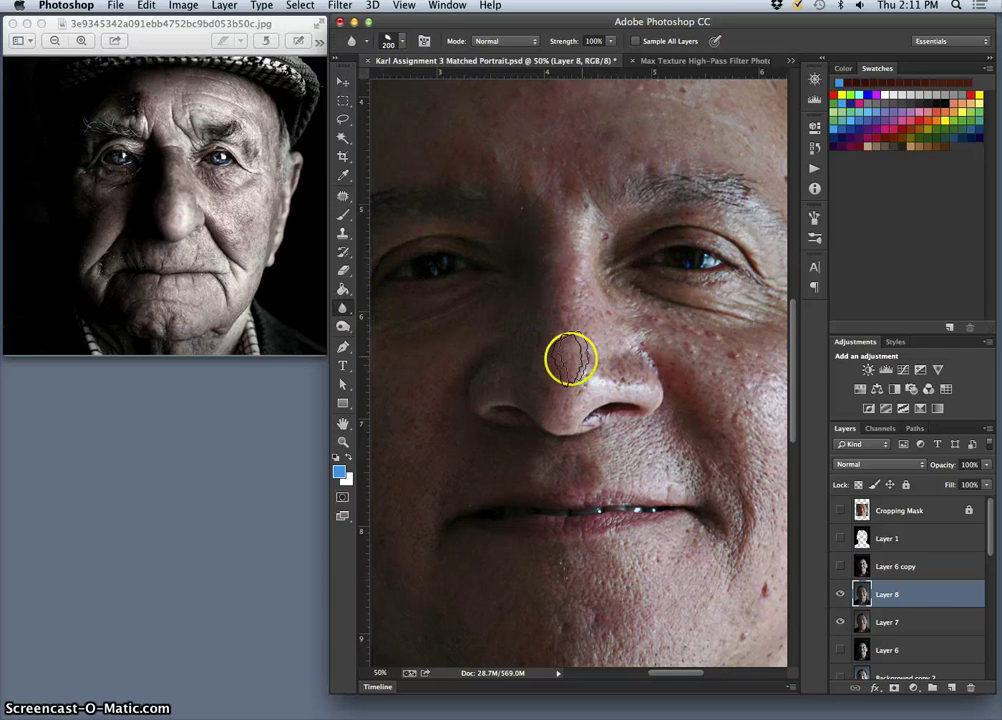
- Blur the nose spots on Layer 8, then show Layer 6 copy and blur its nose too
left_click_drag(582, 362, 597, 380)
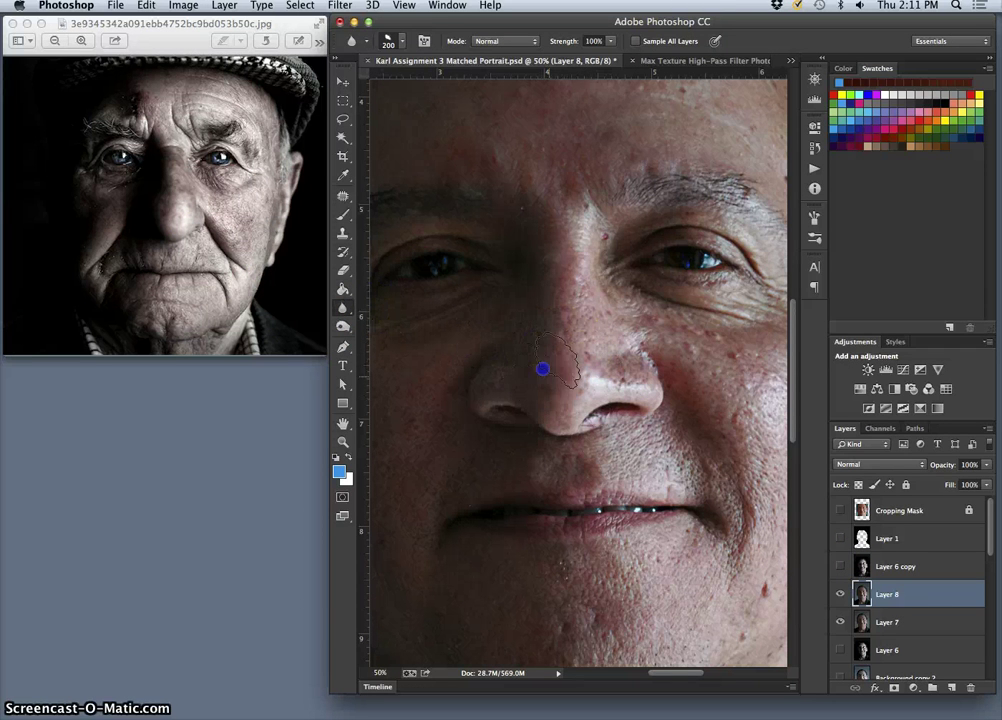
left_click_drag(609, 388, 569, 385)
left_click_drag(547, 413, 583, 337)
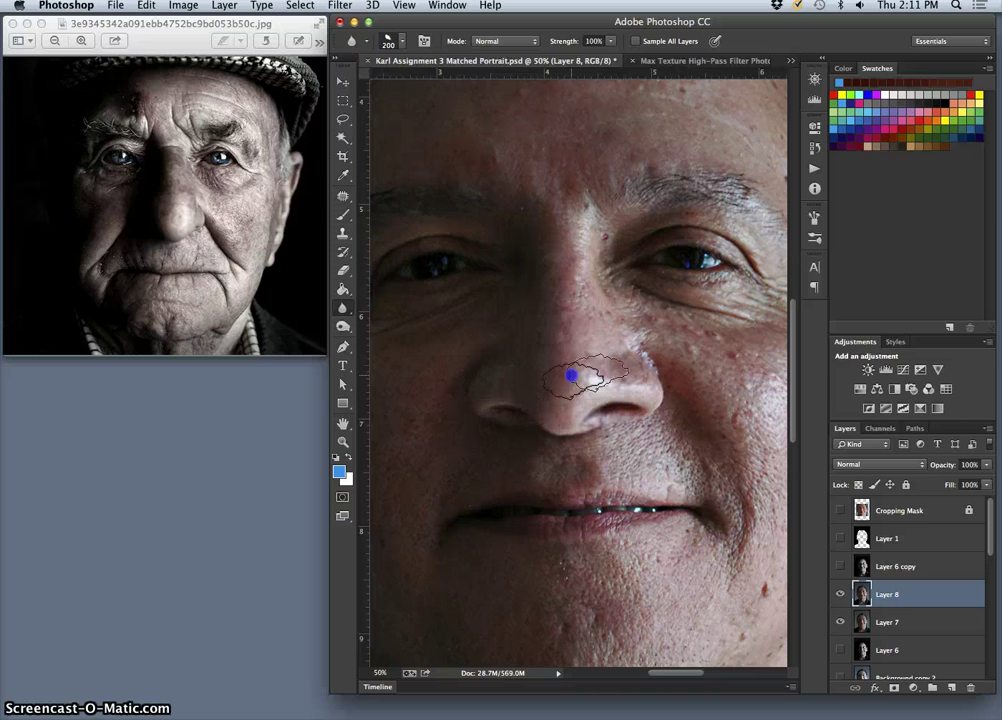
left_click_drag(678, 387, 542, 373)
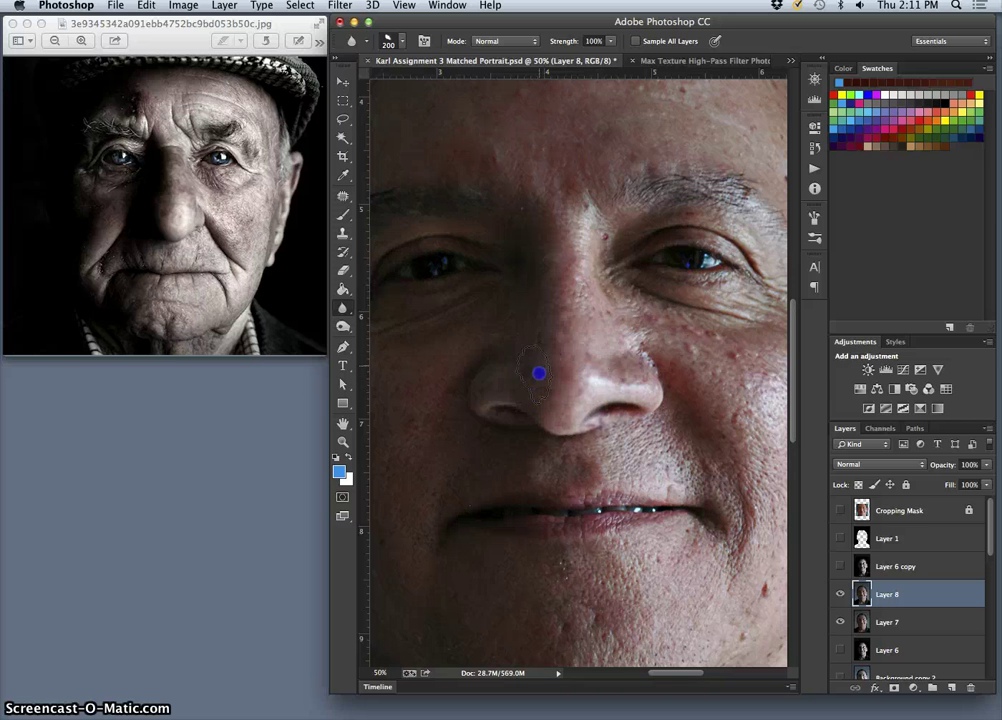
left_click(840, 566)
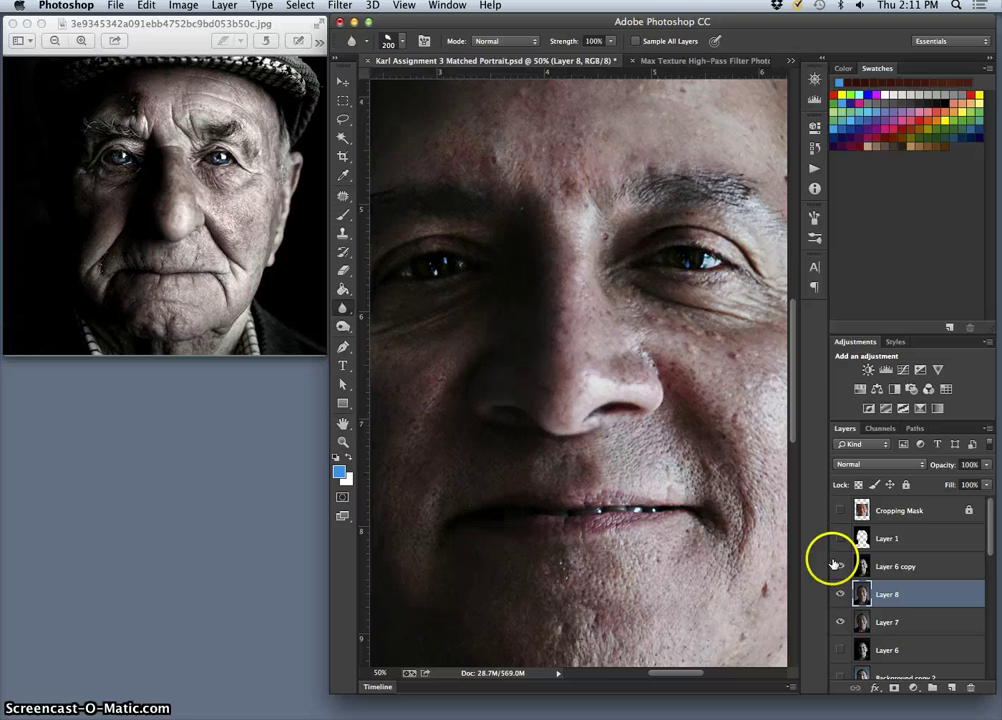
left_click(583, 366)
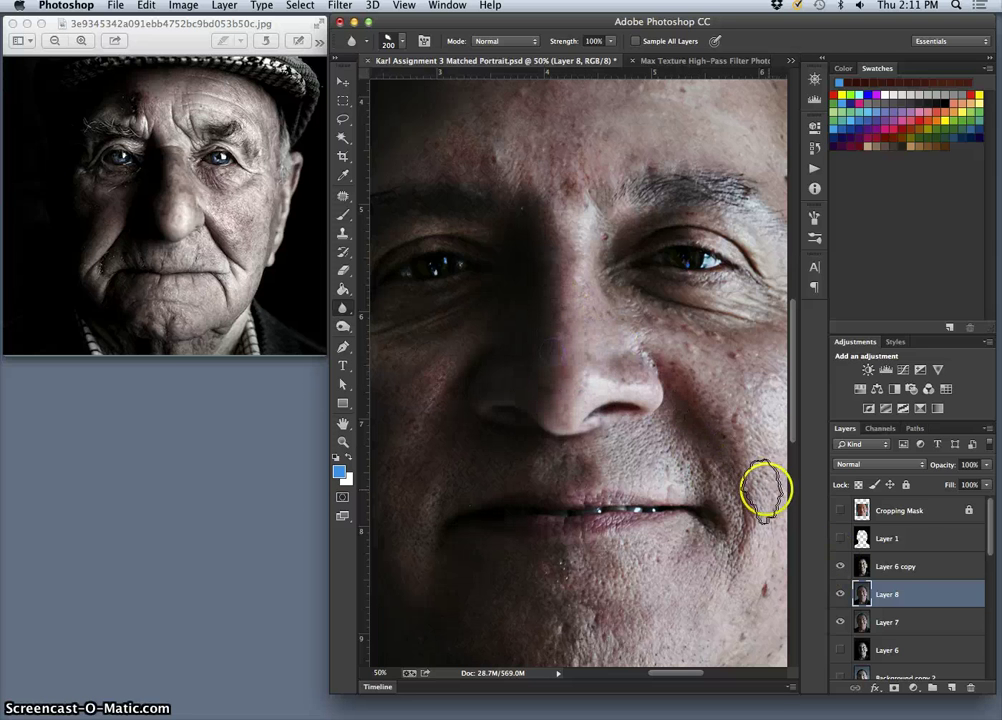
left_click(896, 567)
left_click(559, 385)
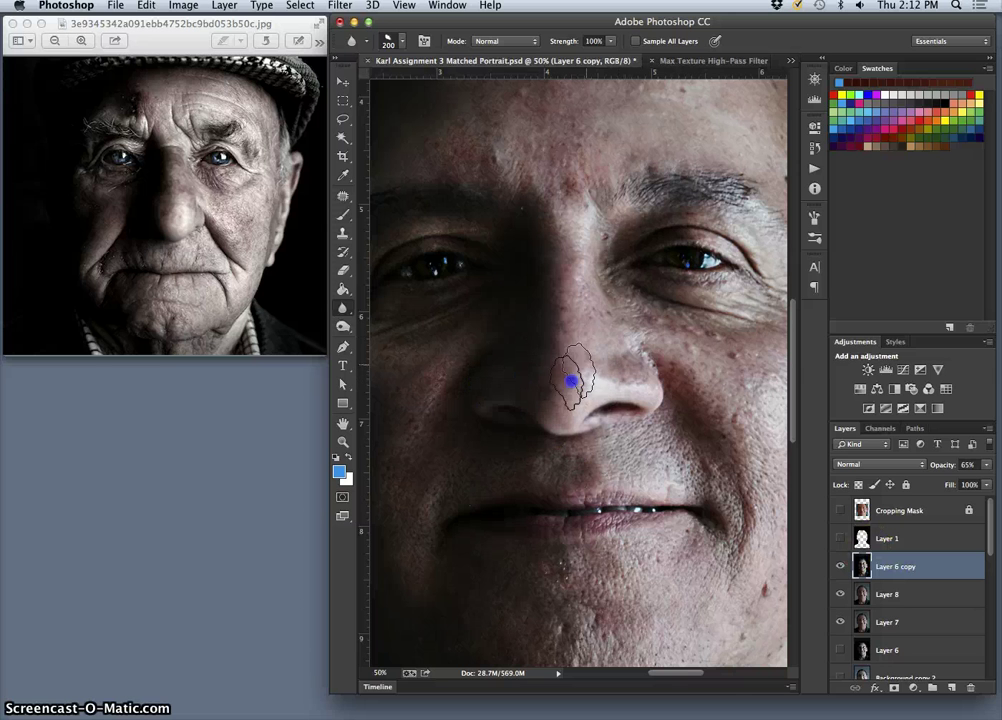
- Make Layer 8 active, inspect the ear up close, then zoom out to the whole portrait
key("super+minus")
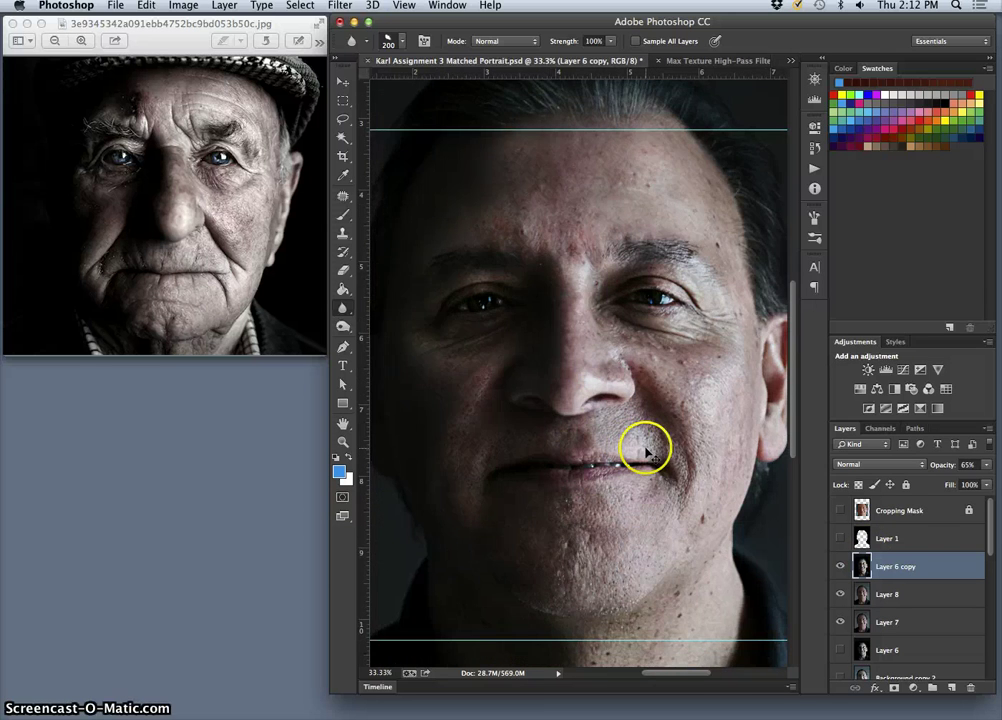
key("super+minus")
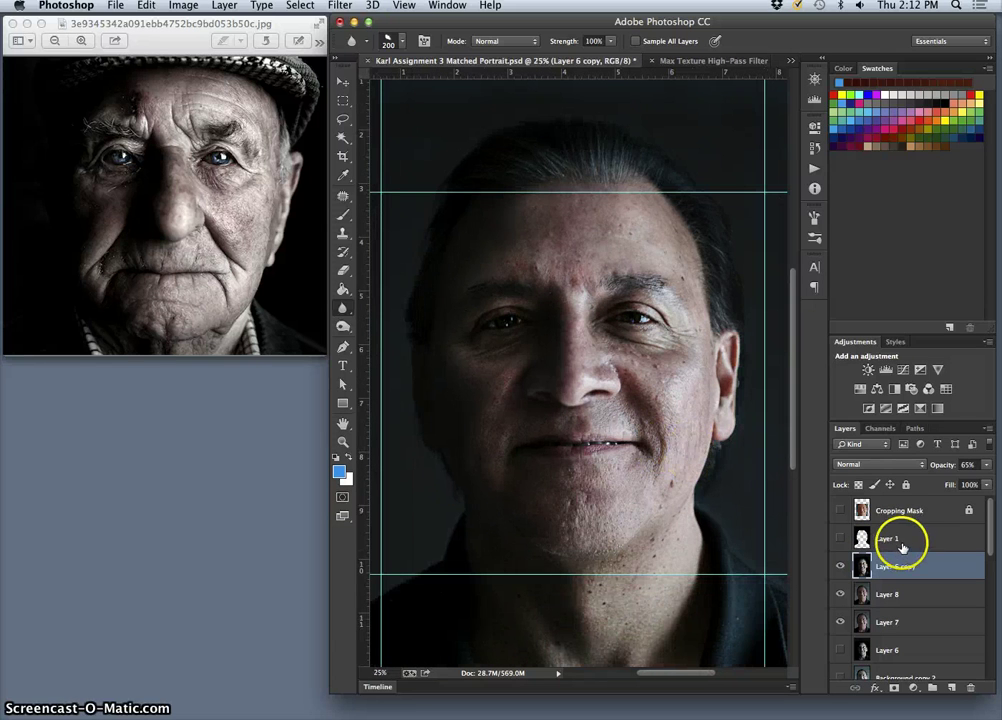
key("super+z")
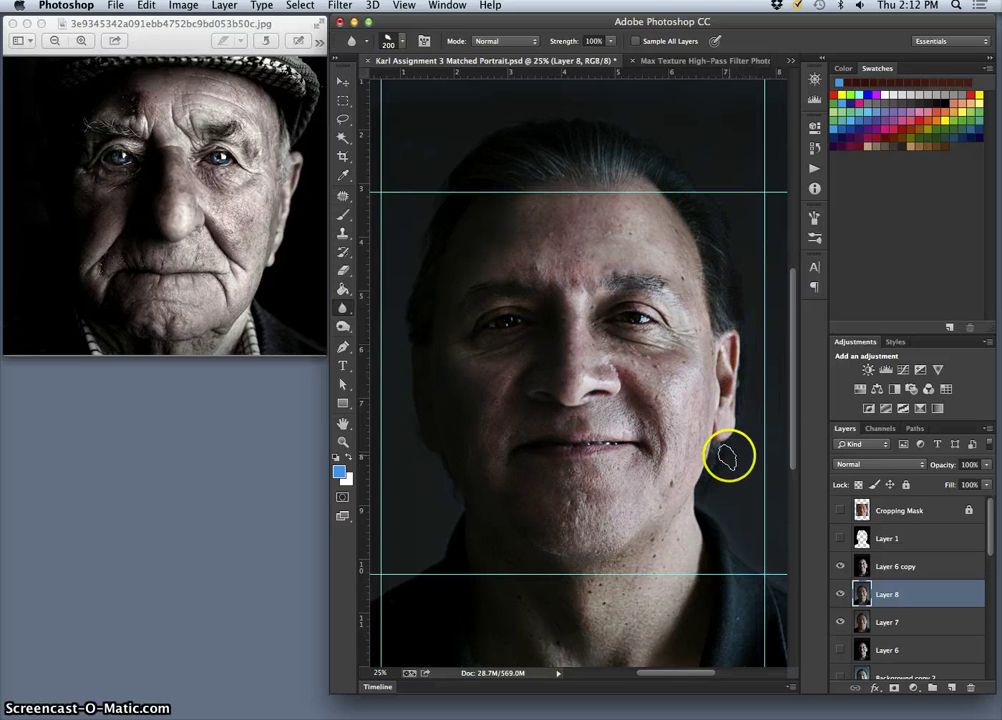
key("super+equal")
key("super+equal")
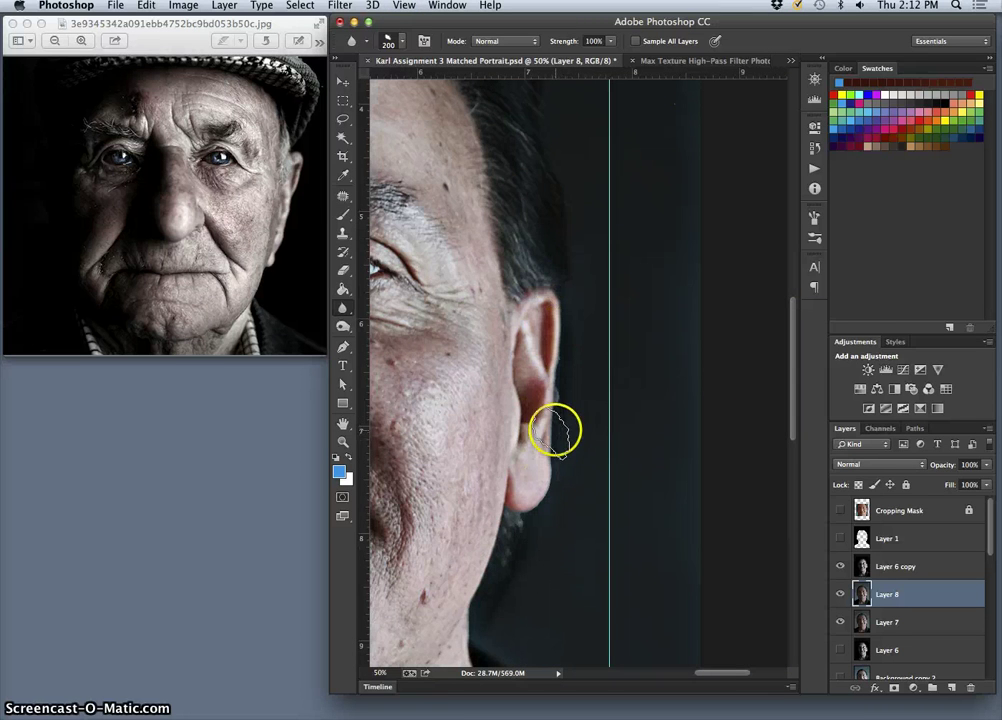
key("super+minus")
key("super+minus")
scroll(580, 430, "left", 3)
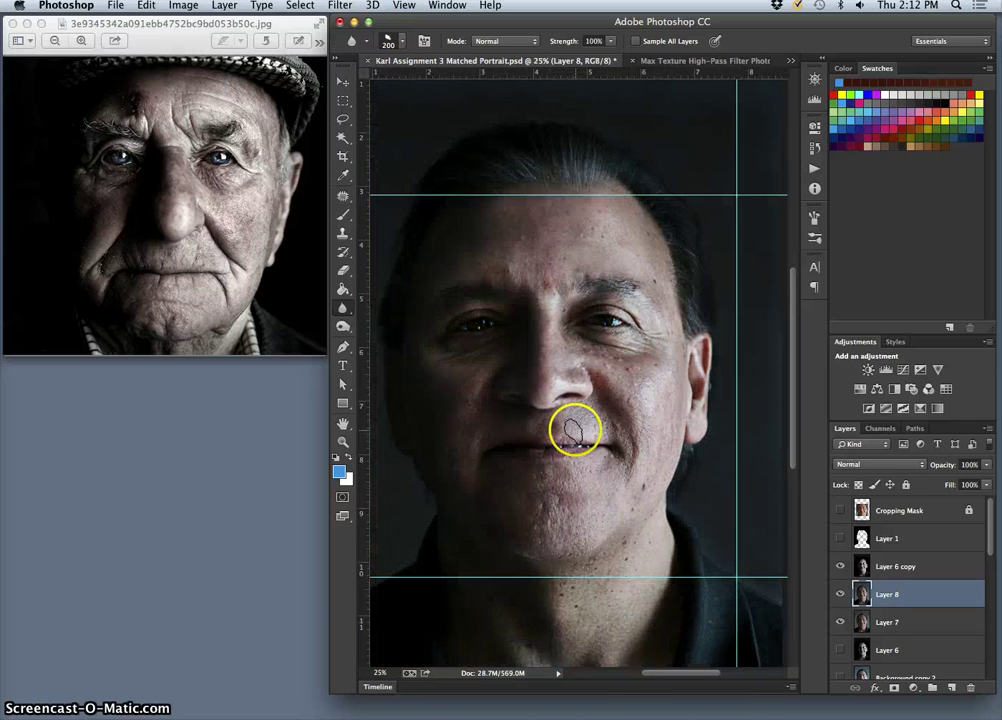
key("super+minus")
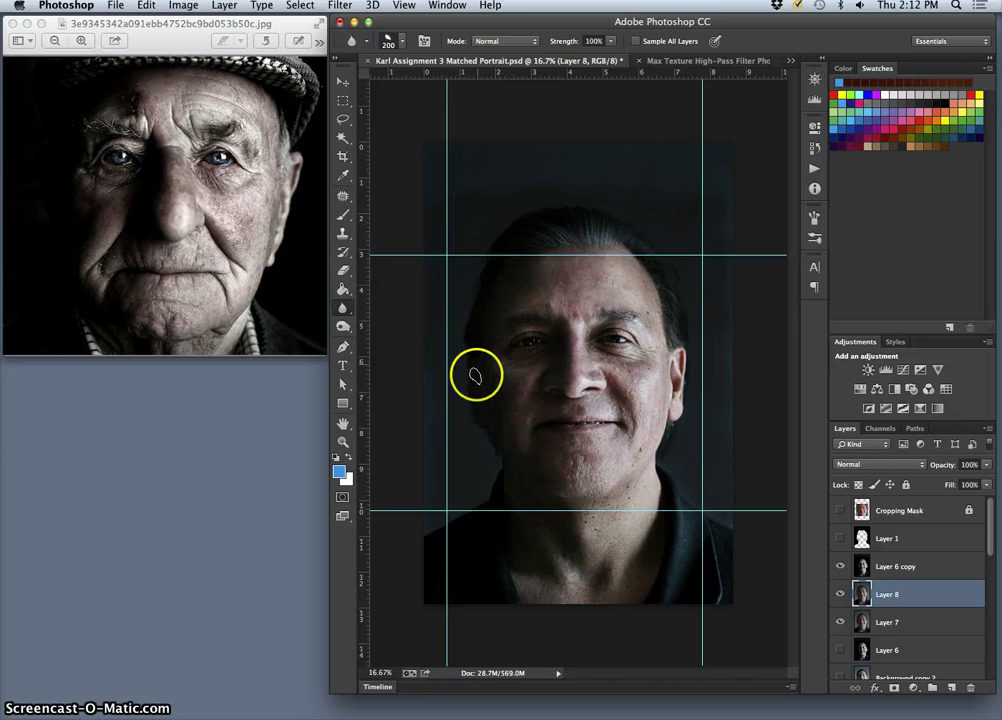
- Show Layer 1's dark vignette at about 69% opacity, then make Layer 6 copy active
left_click(841, 540)
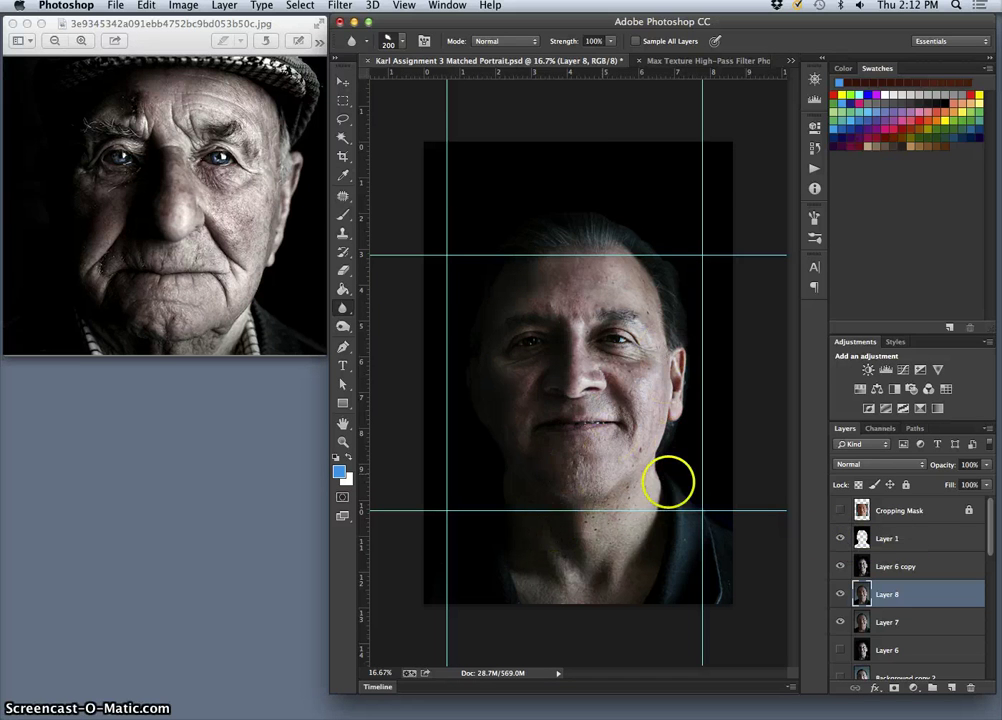
left_click(935, 545)
left_click_drag(987, 470, 978, 479)
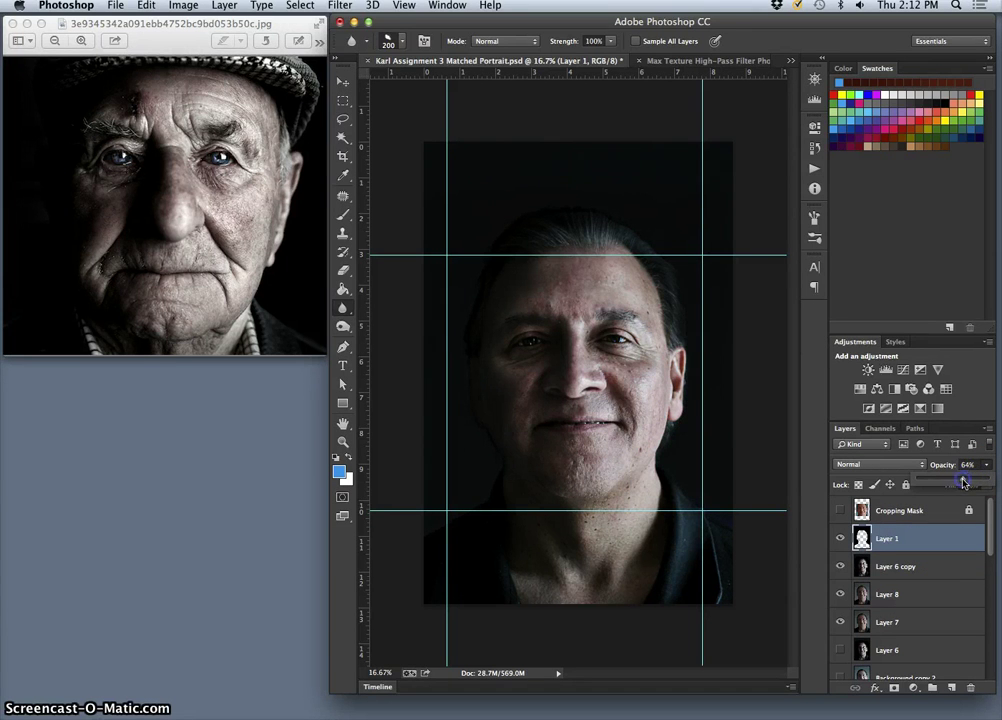
left_click_drag(962, 483, 962, 483)
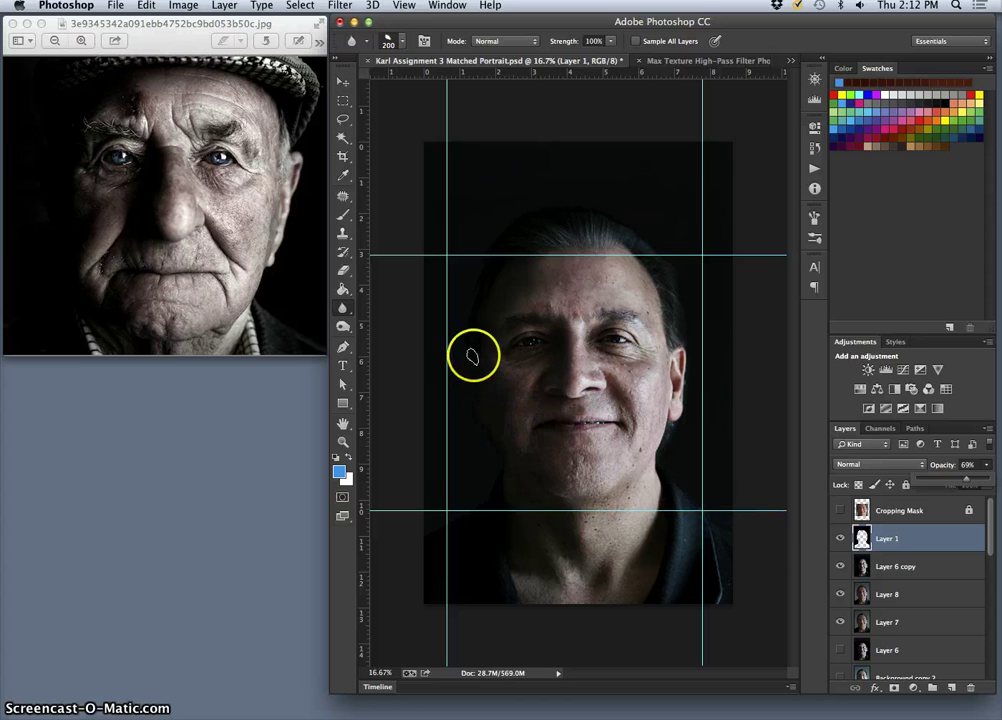
left_click(887, 570)
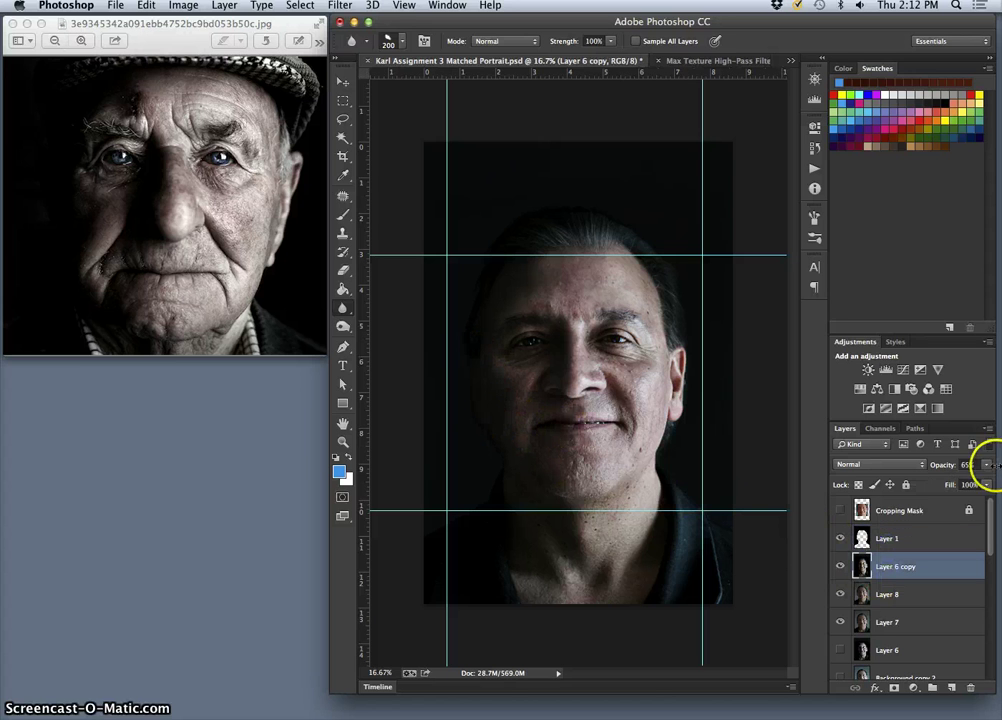